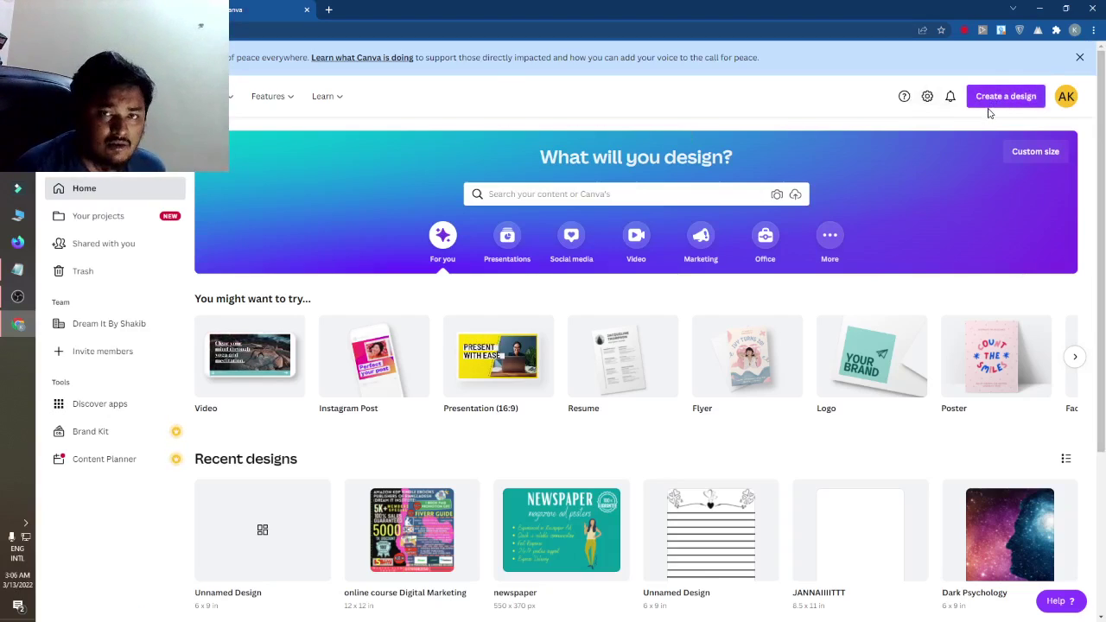
- Create a blank custom-size design 6 in wide by 9 in high
left_click(1019, 94)
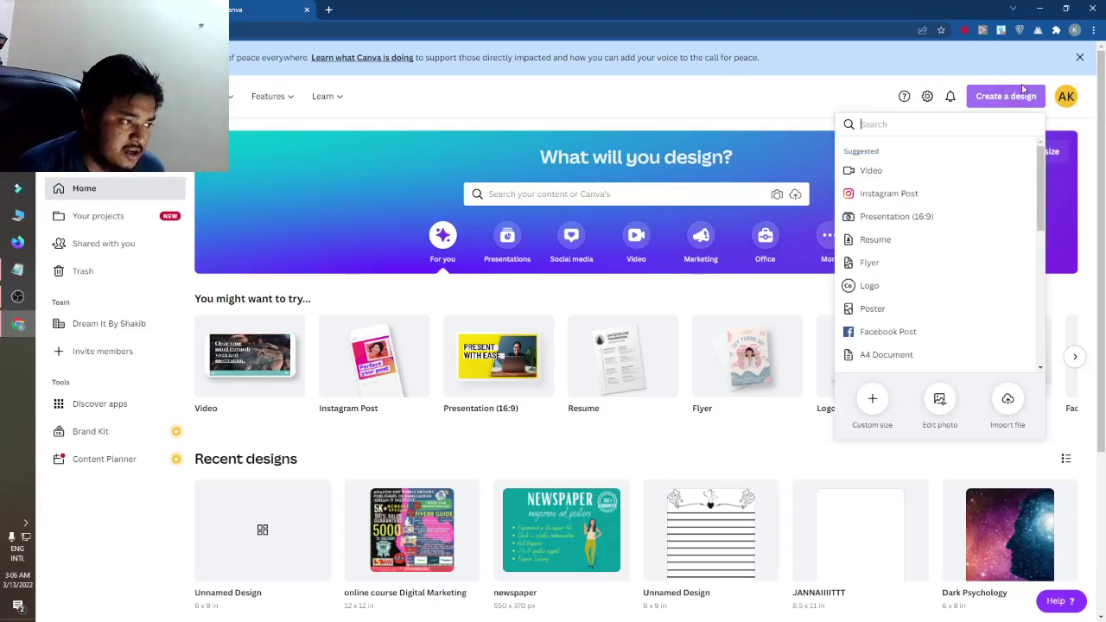
left_click(872, 400)
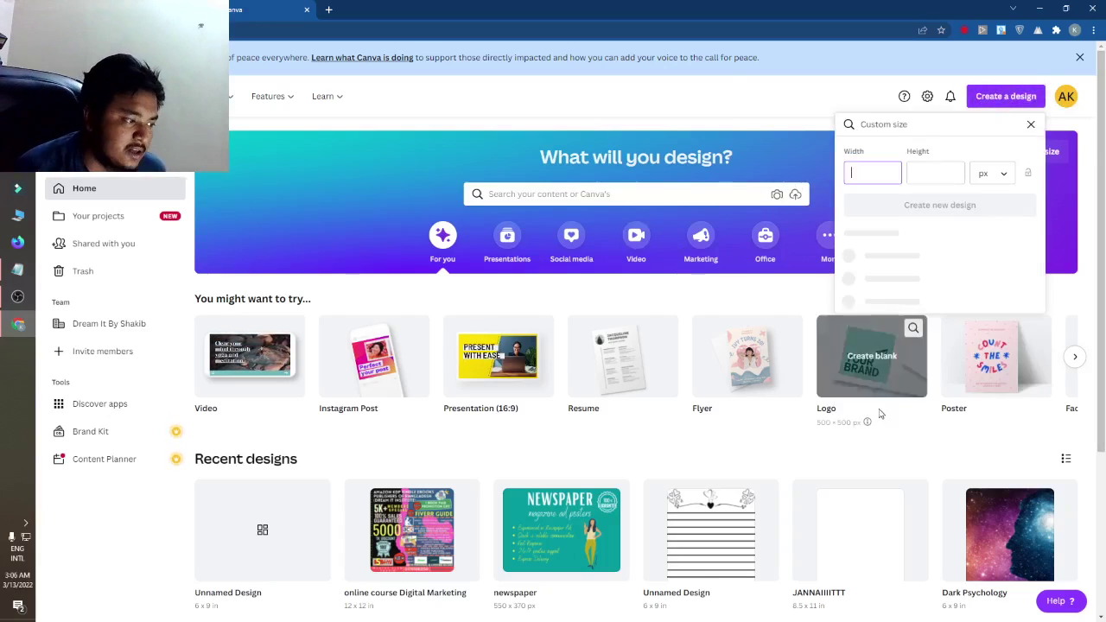
left_click(986, 174)
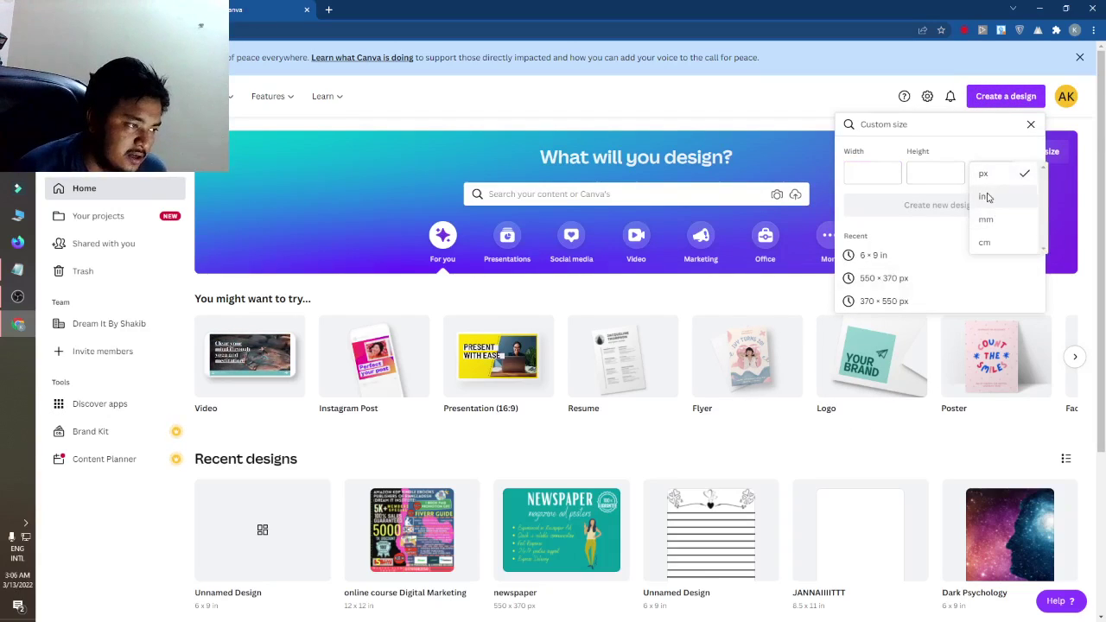
left_click(987, 193)
left_click(884, 172)
type("6")
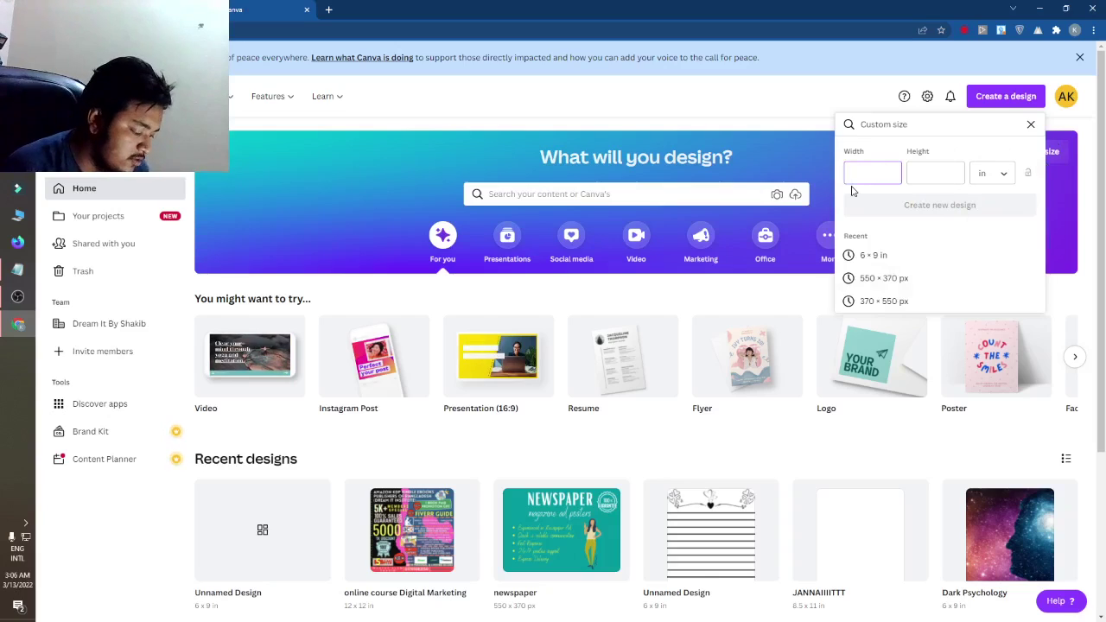
left_click(929, 177)
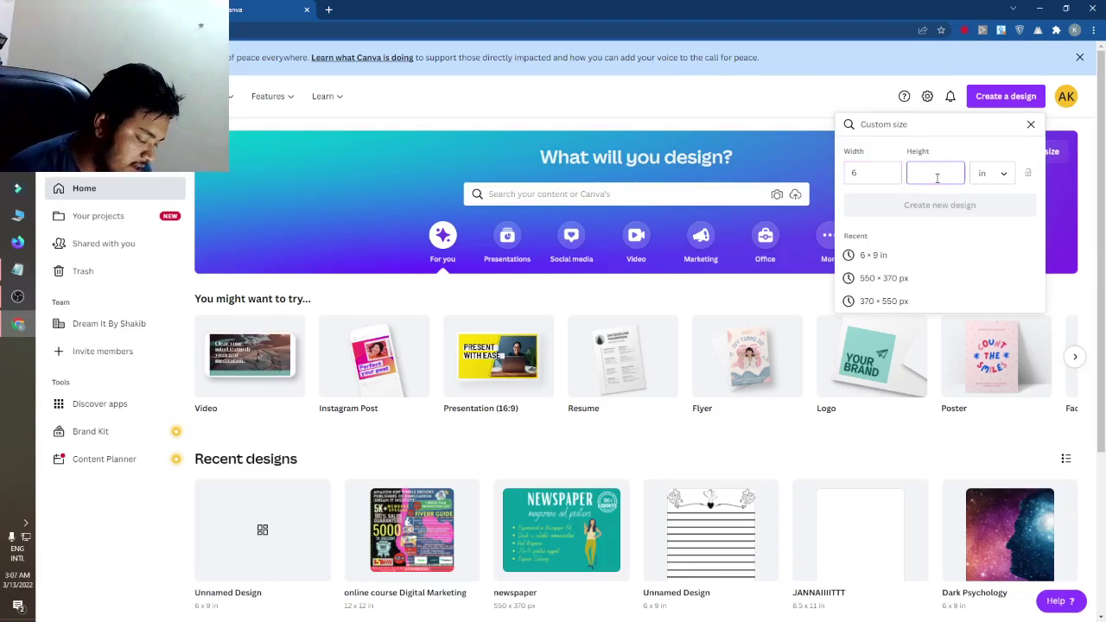
type("9")
left_click(947, 206)
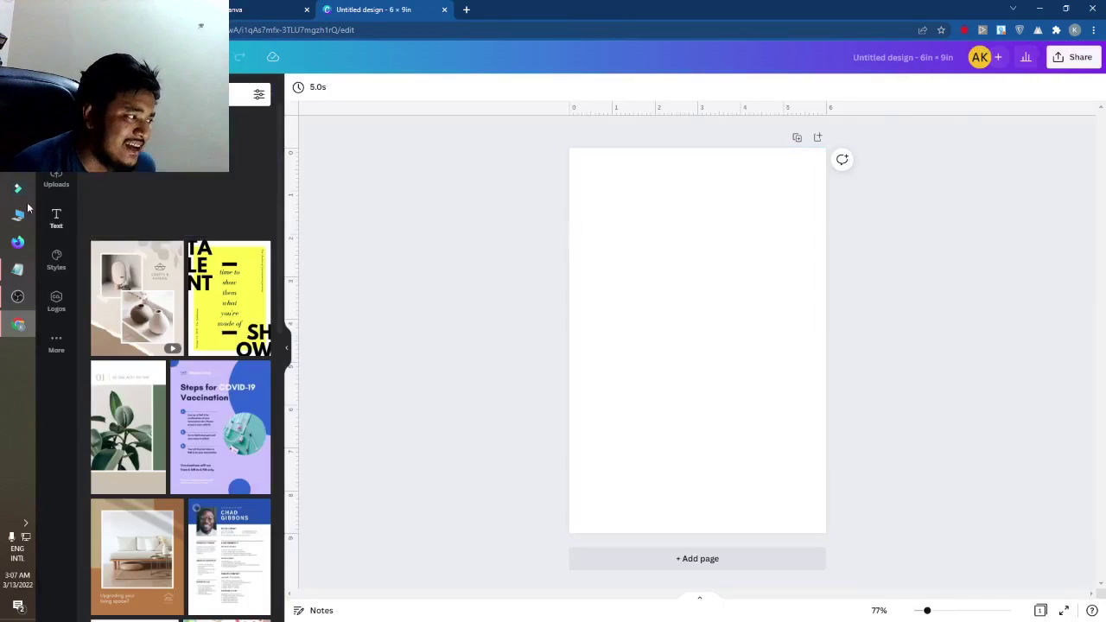
- Glance through Elements, then bring up the uploaded images, including the bitcoin photo
left_click(56, 179)
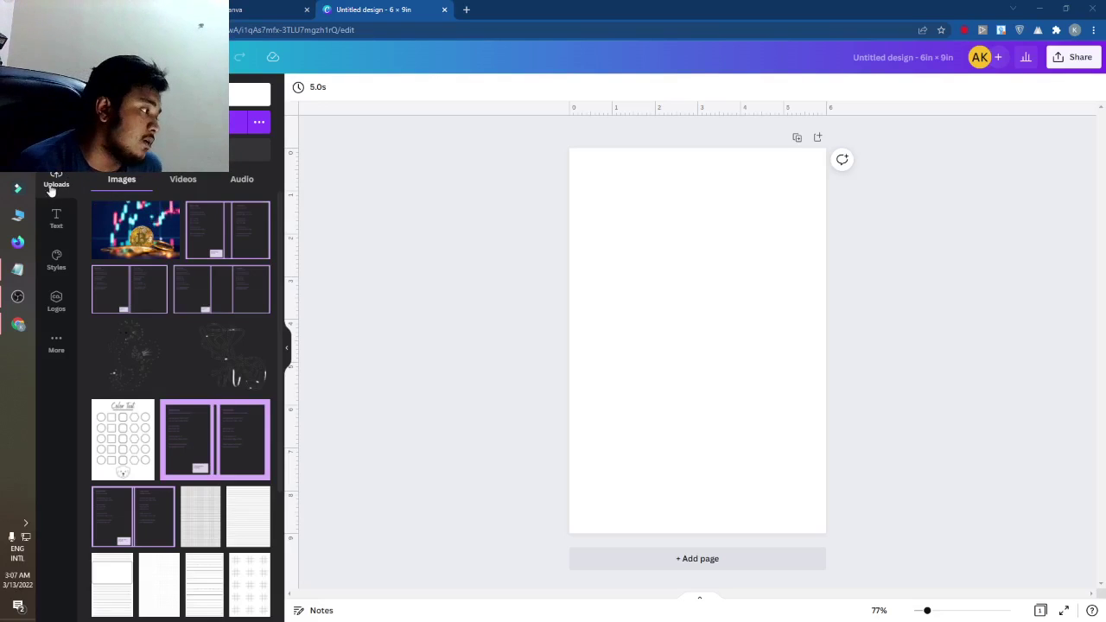
left_click(60, 258)
scroll(211, 393, "down", 5)
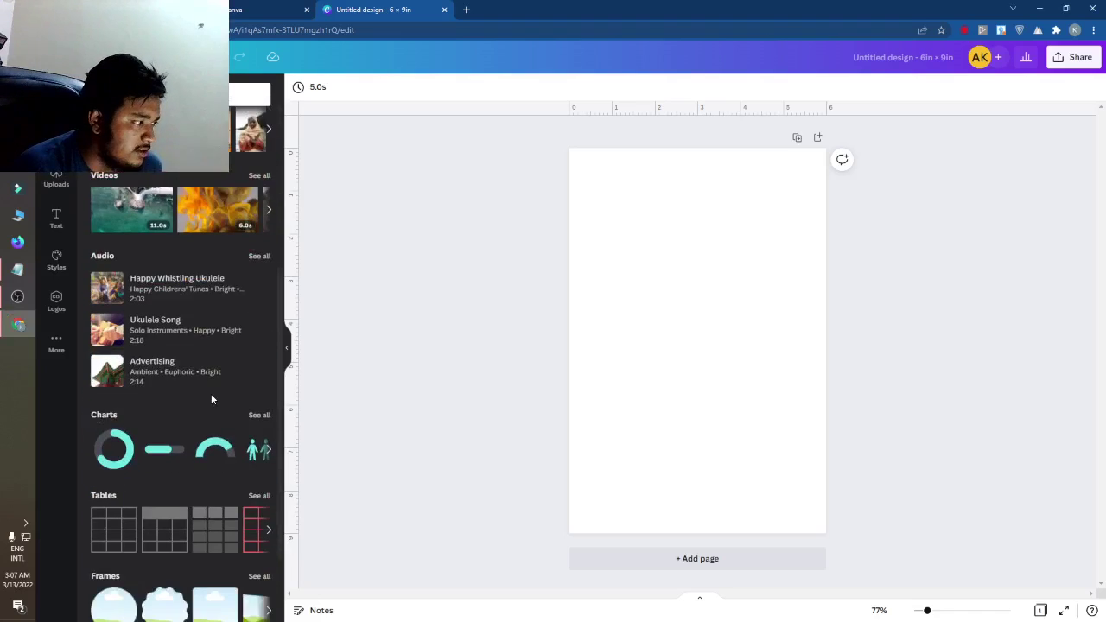
scroll(195, 387, "up", 4)
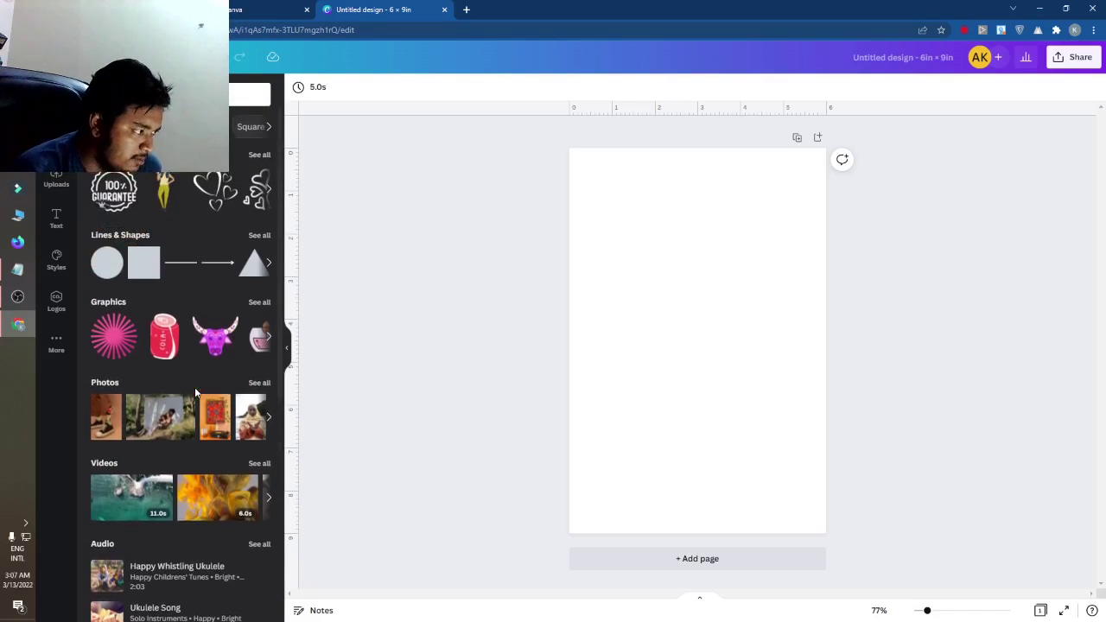
scroll(192, 393, "down", 4)
left_click(56, 179)
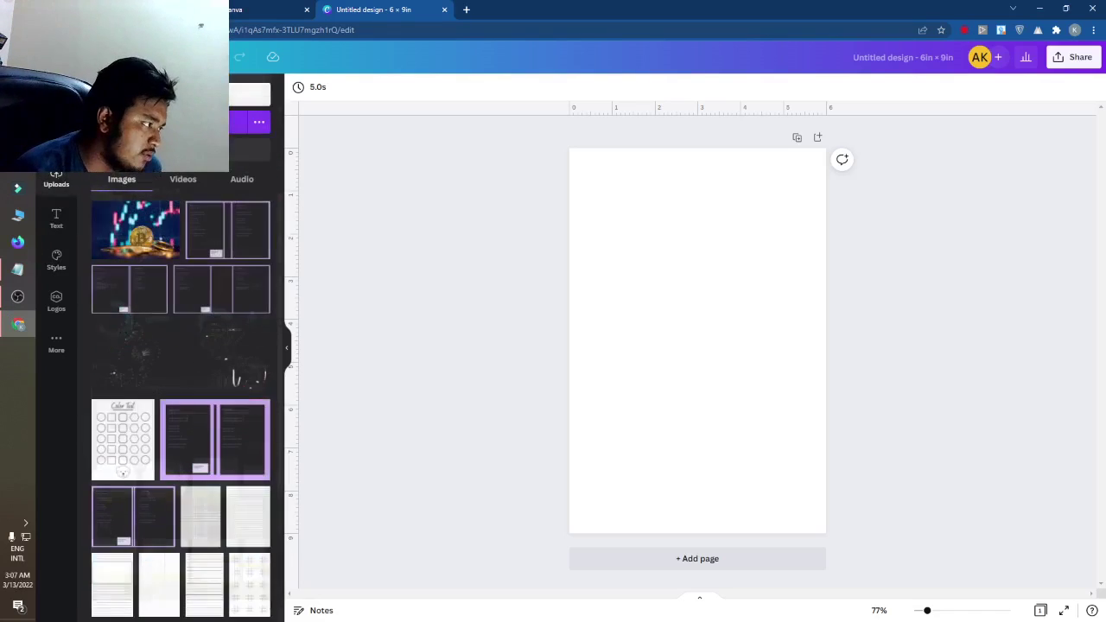
- Place the bitcoin photo and enlarge it to cover the page, coin in the lower middle
left_click(158, 242)
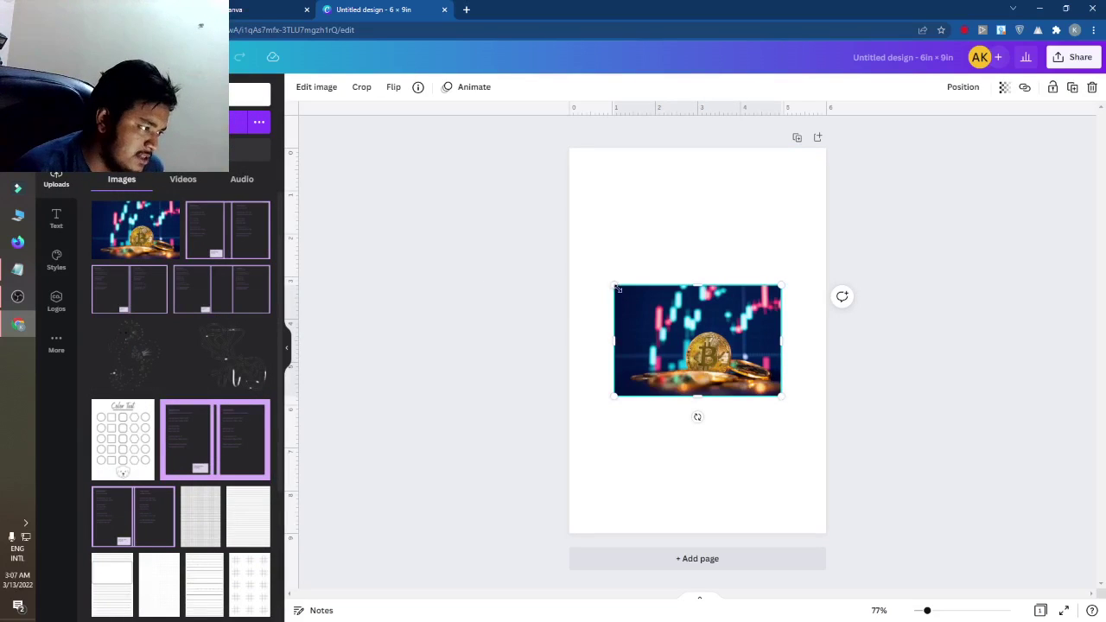
left_click_drag(610, 283, 327, 75)
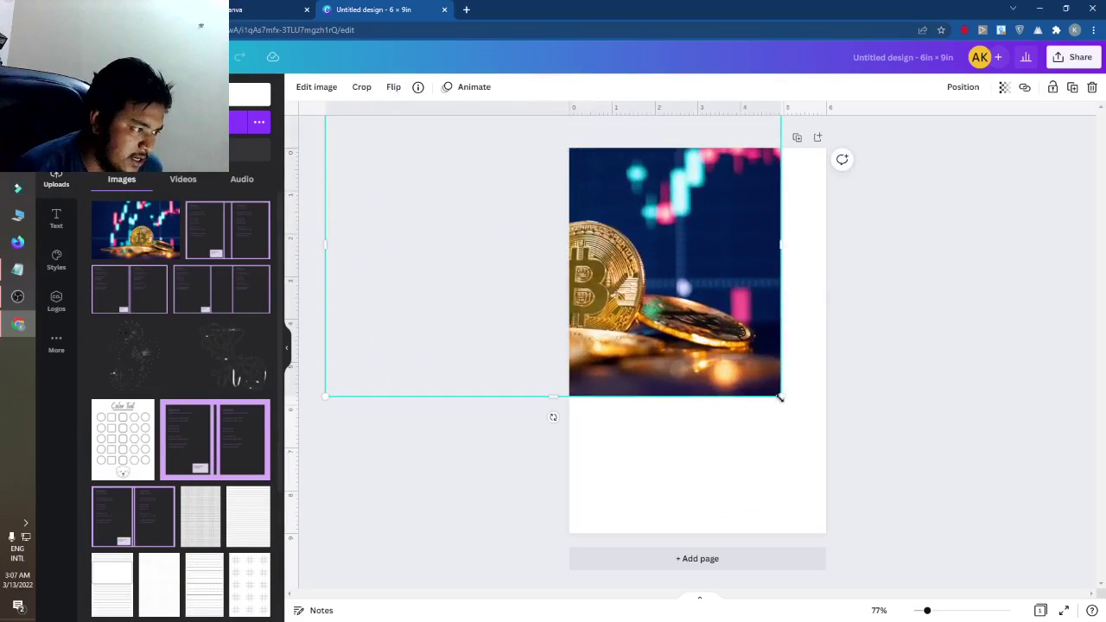
left_click_drag(780, 395, 851, 462)
left_click_drag(741, 358, 824, 367)
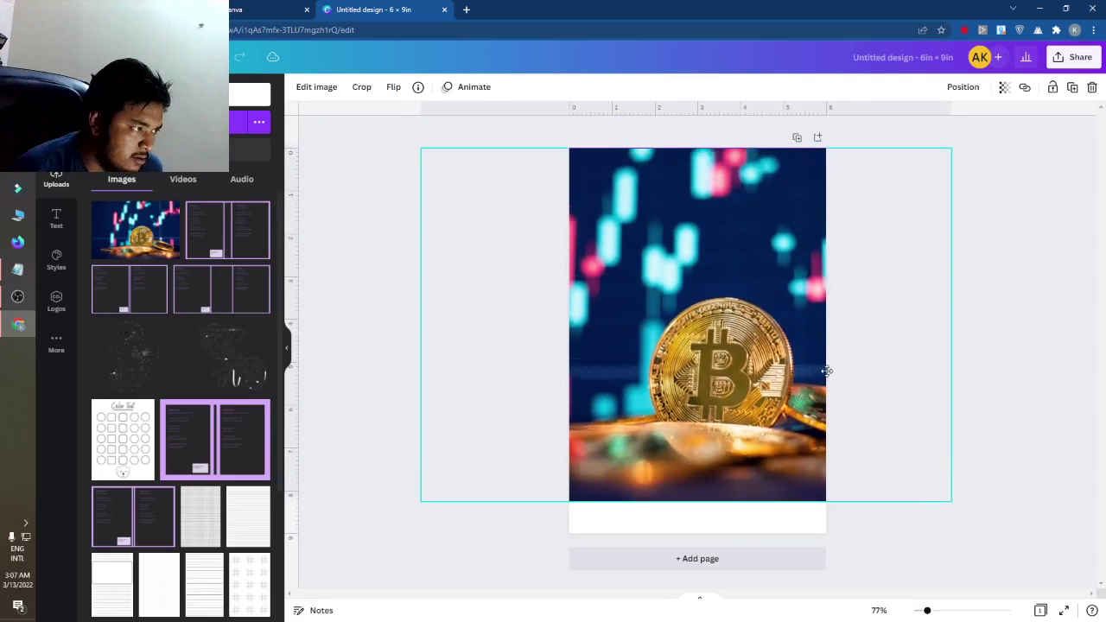
left_click_drag(955, 503, 1000, 556)
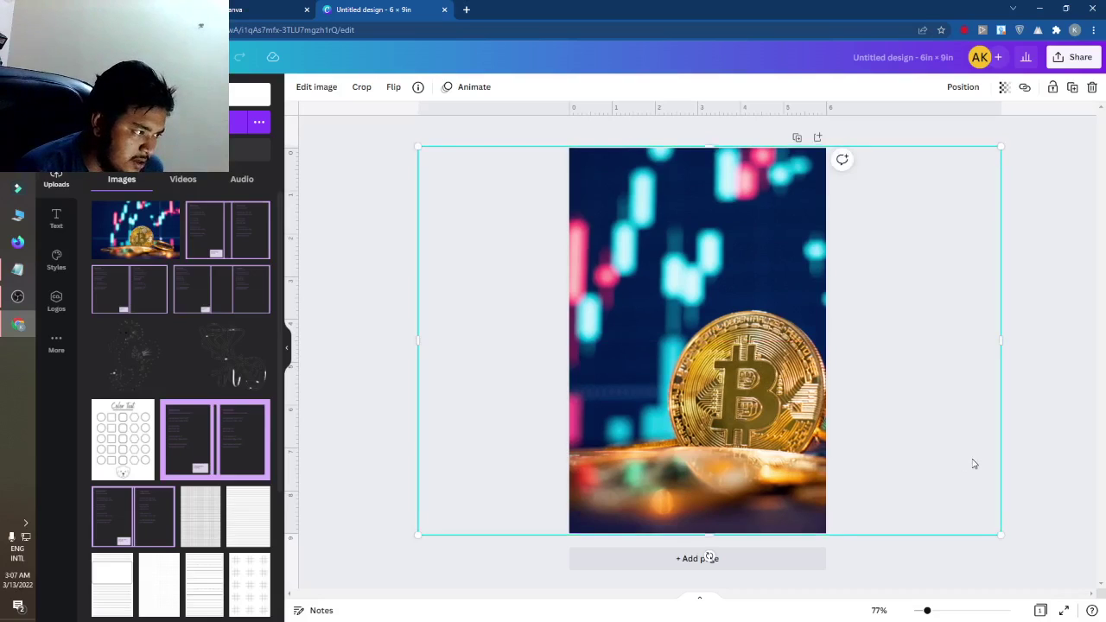
left_click_drag(973, 464, 921, 452)
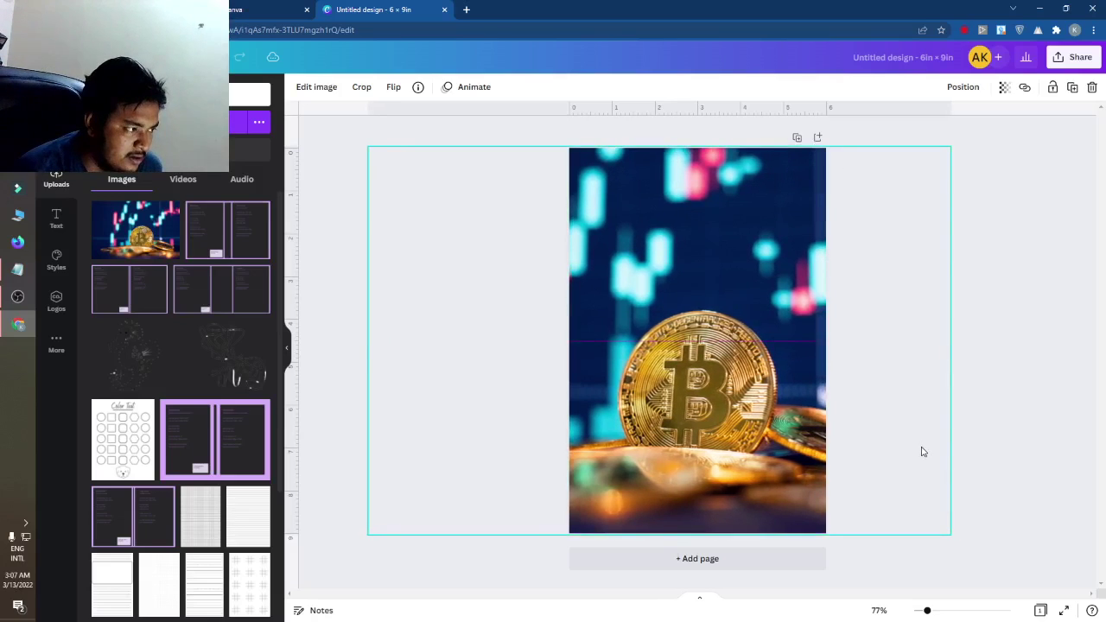
left_click(1051, 443)
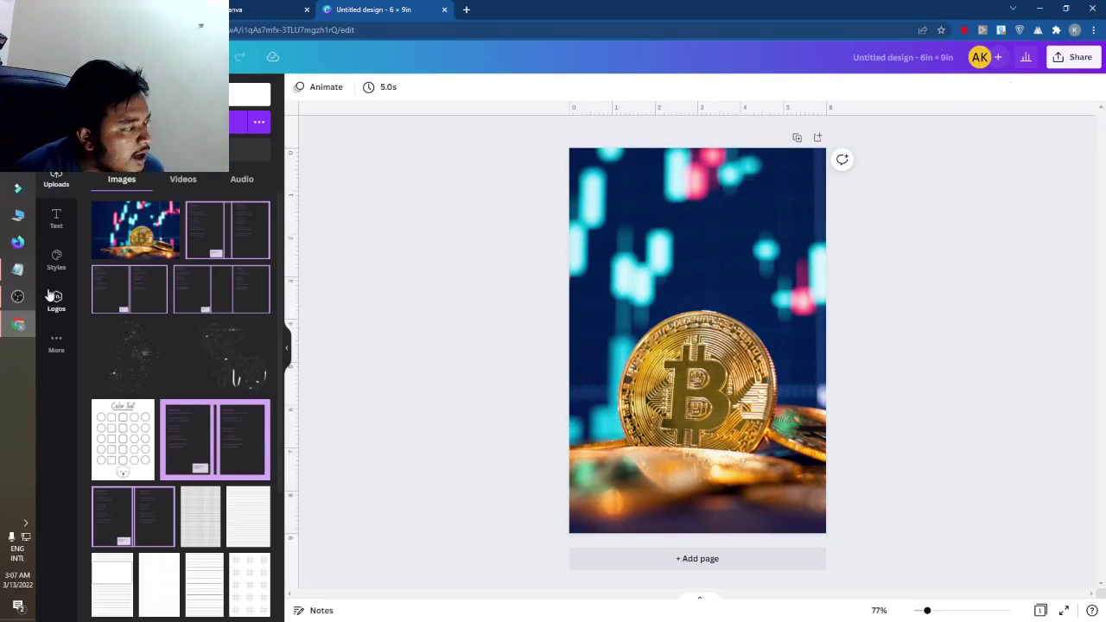
- In the Word document, select the line 'The Basics of Bitcoins', then minimize Word
left_click(18, 270)
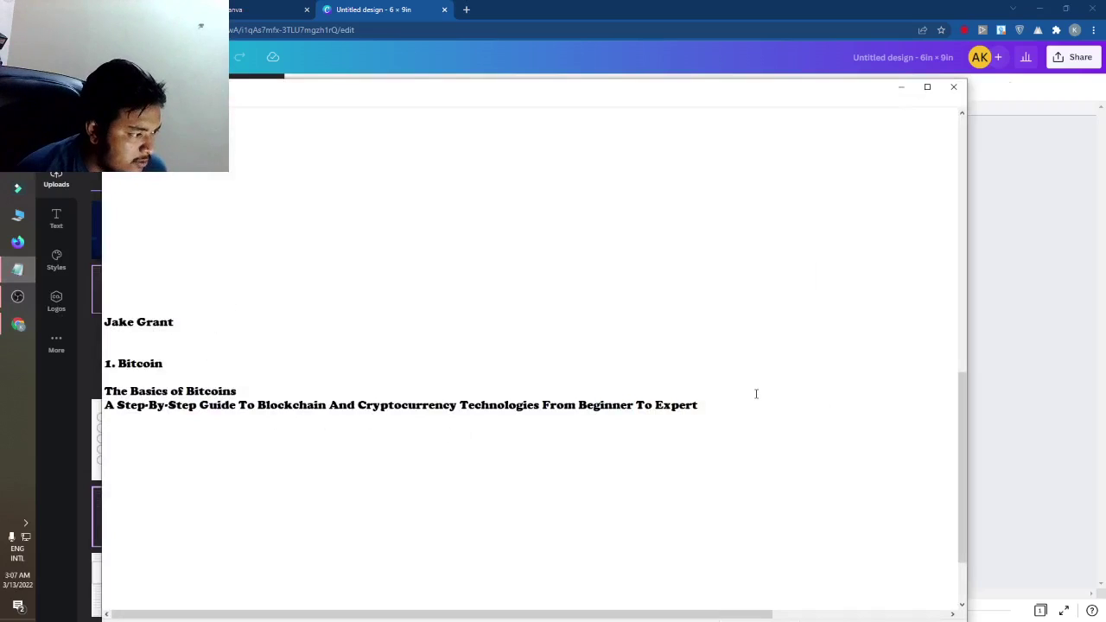
left_click_drag(724, 401, 91, 387)
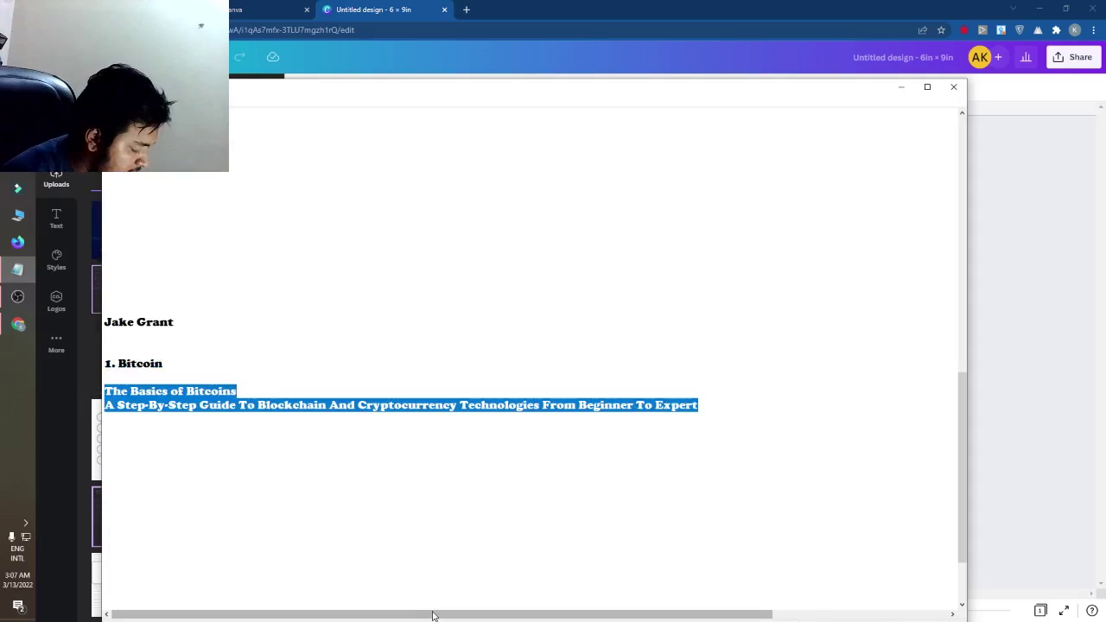
left_click(237, 390)
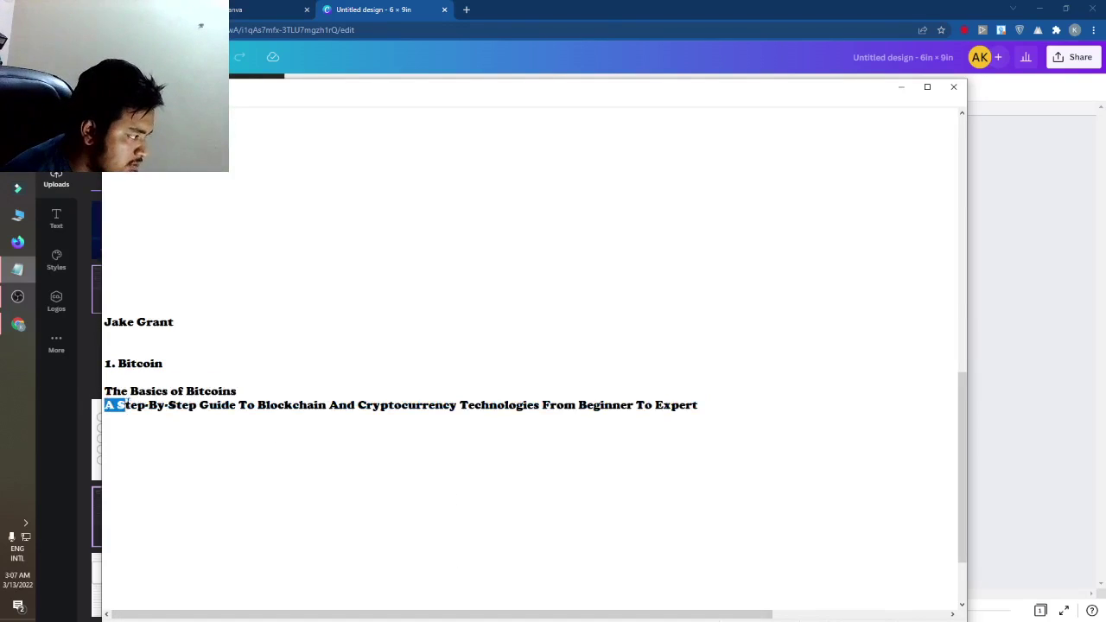
left_click_drag(126, 404, 104, 380)
key("ctrl+c")
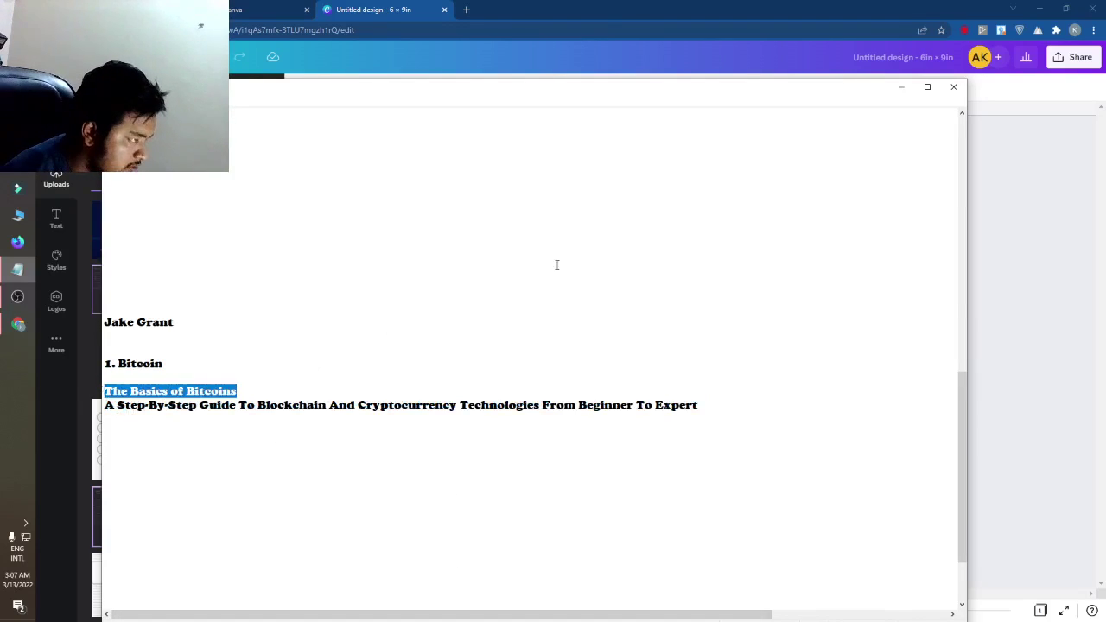
left_click(901, 88)
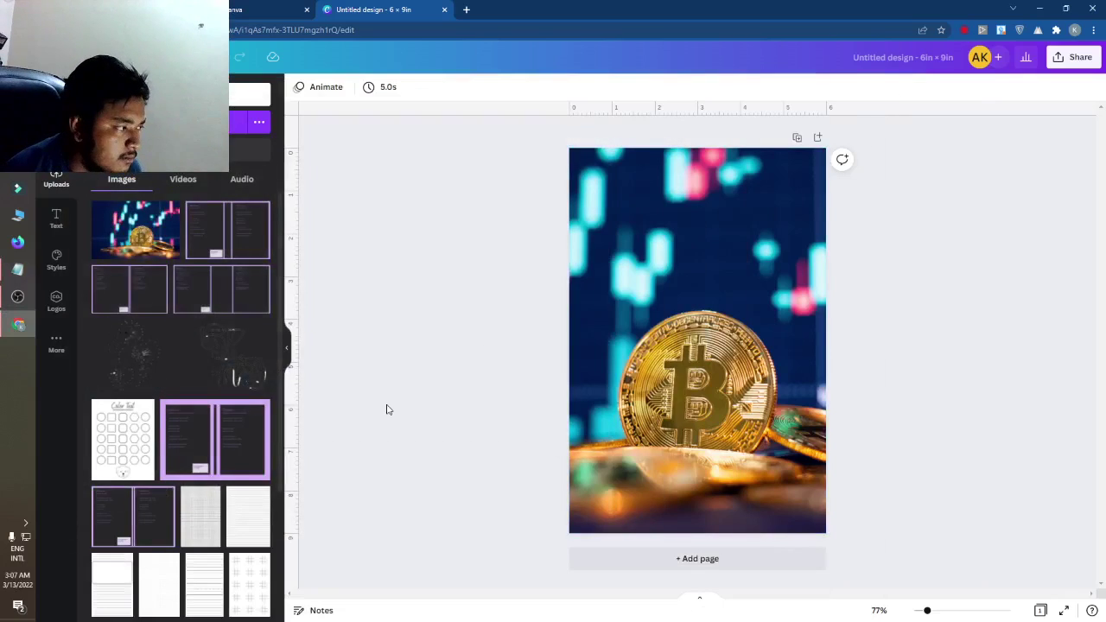
- Add a heading containing the pasted title 'The Basics of Bitcoins' near the top of the cover
left_click(57, 216)
left_click(173, 149)
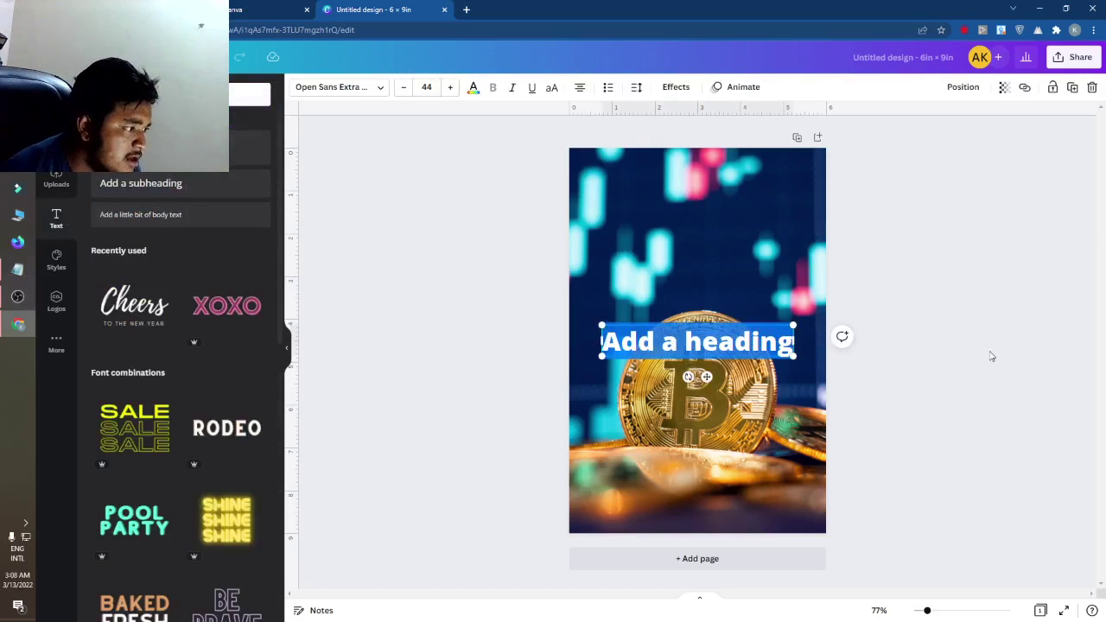
key("ctrl+v")
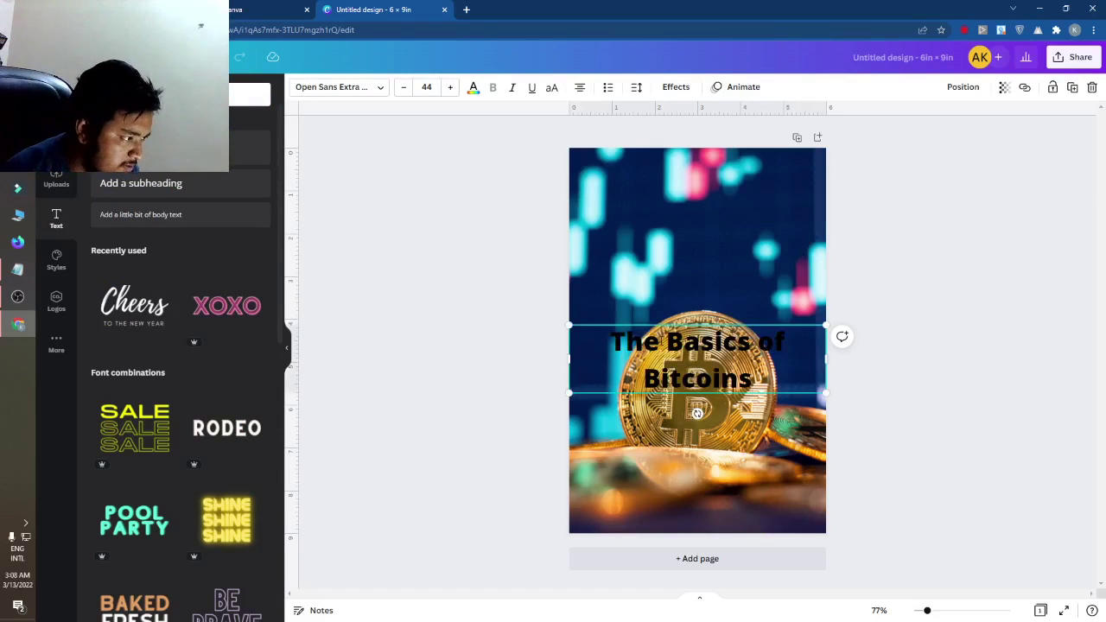
left_click_drag(759, 370, 603, 195)
double_click(641, 214)
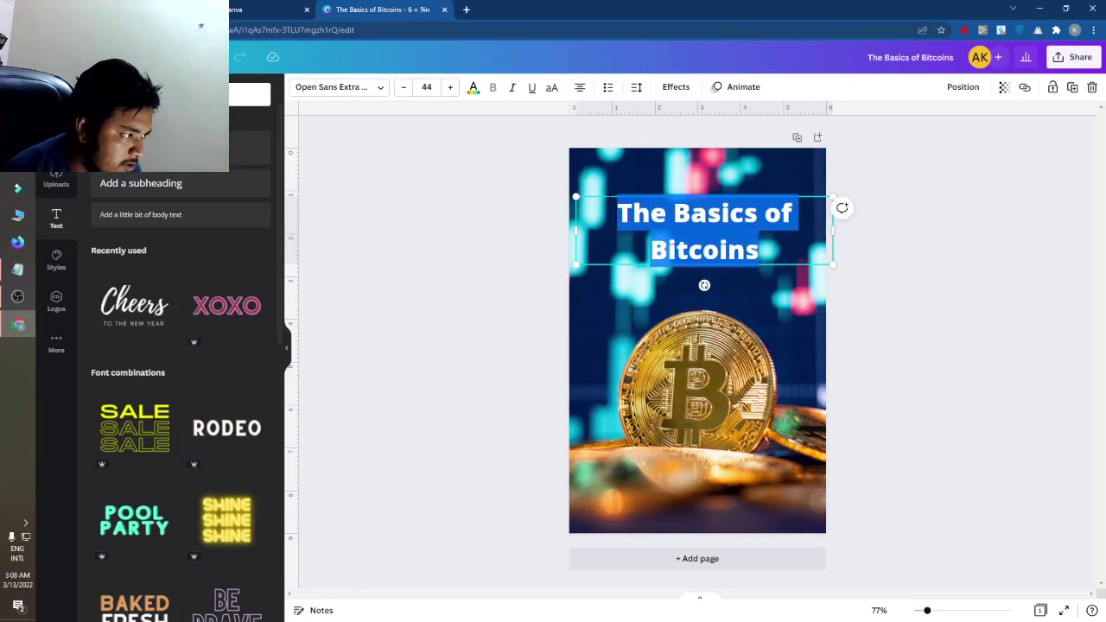
left_click(437, 288)
left_click(714, 219)
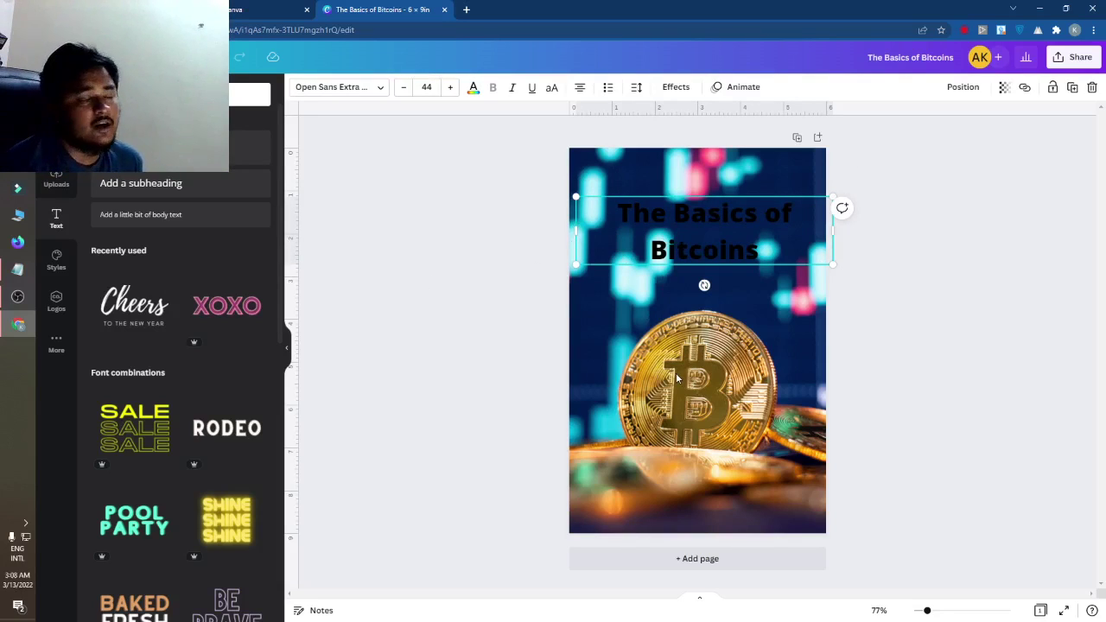
left_click(18, 297)
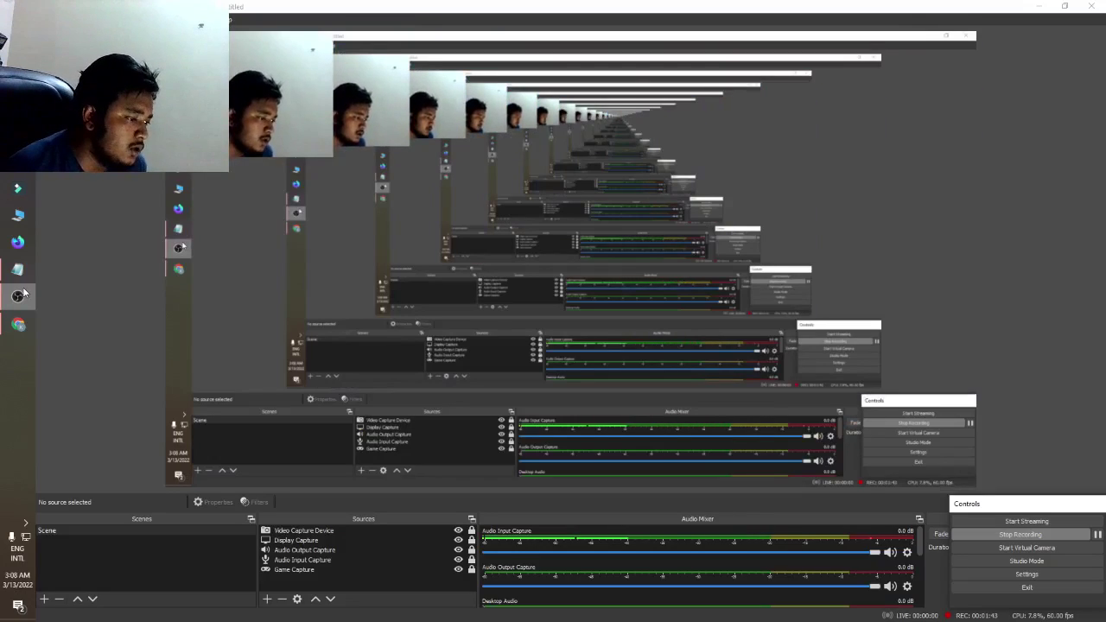
left_click(18, 324)
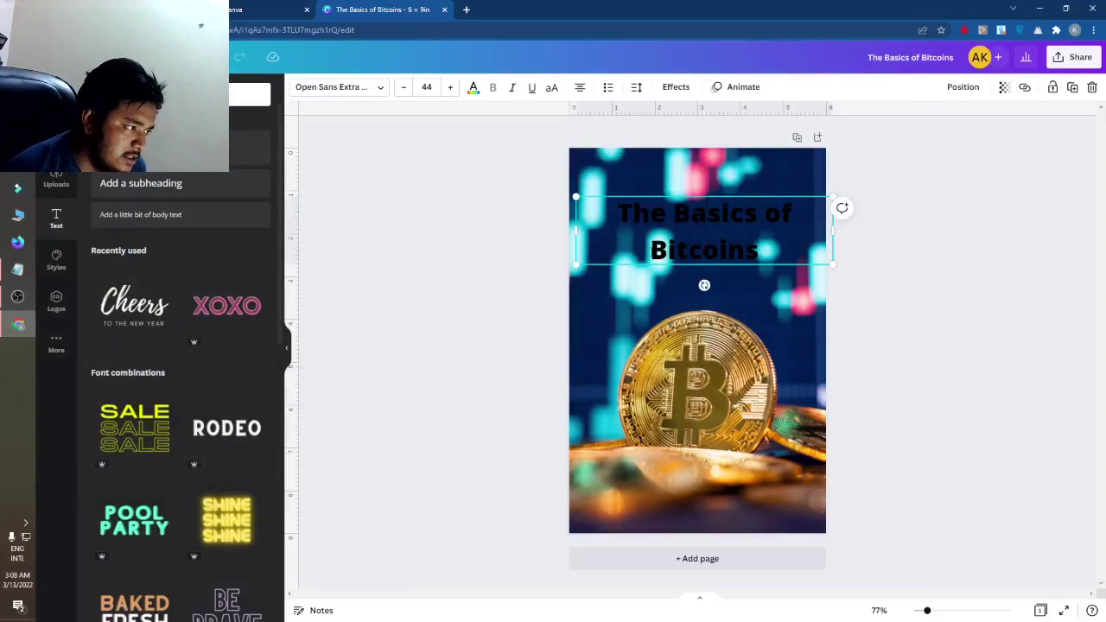
- Delete 'The Basics of' from the title and move the remaining 'Bitcoins' lower
left_click_drag(617, 212, 691, 213)
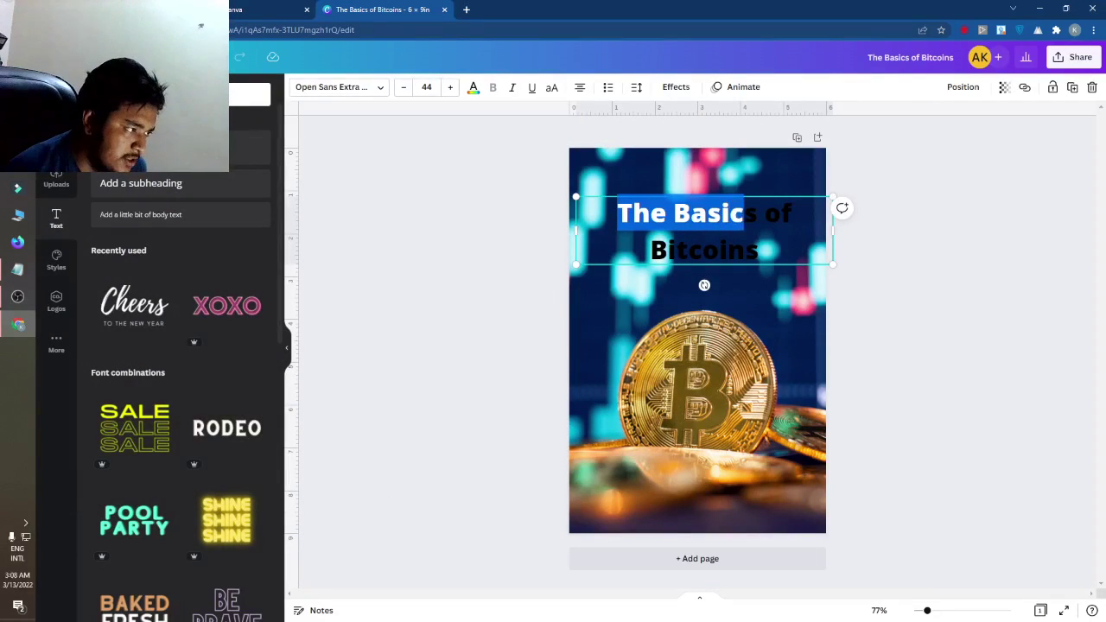
left_click_drag(791, 212, 617, 213)
key("ctrl+c")
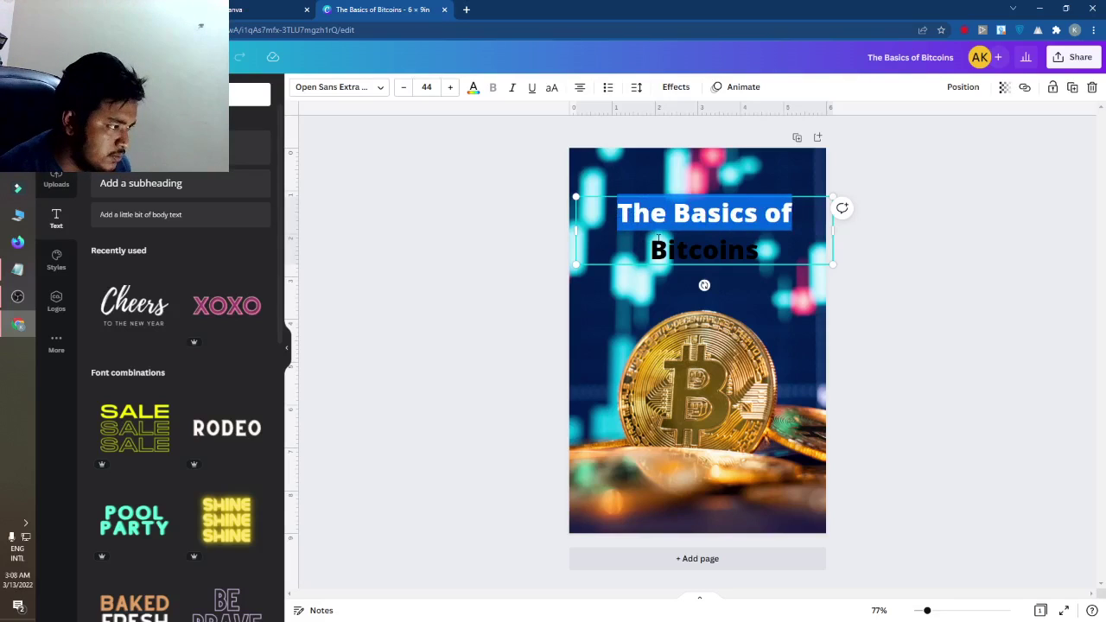
key("BackSpace")
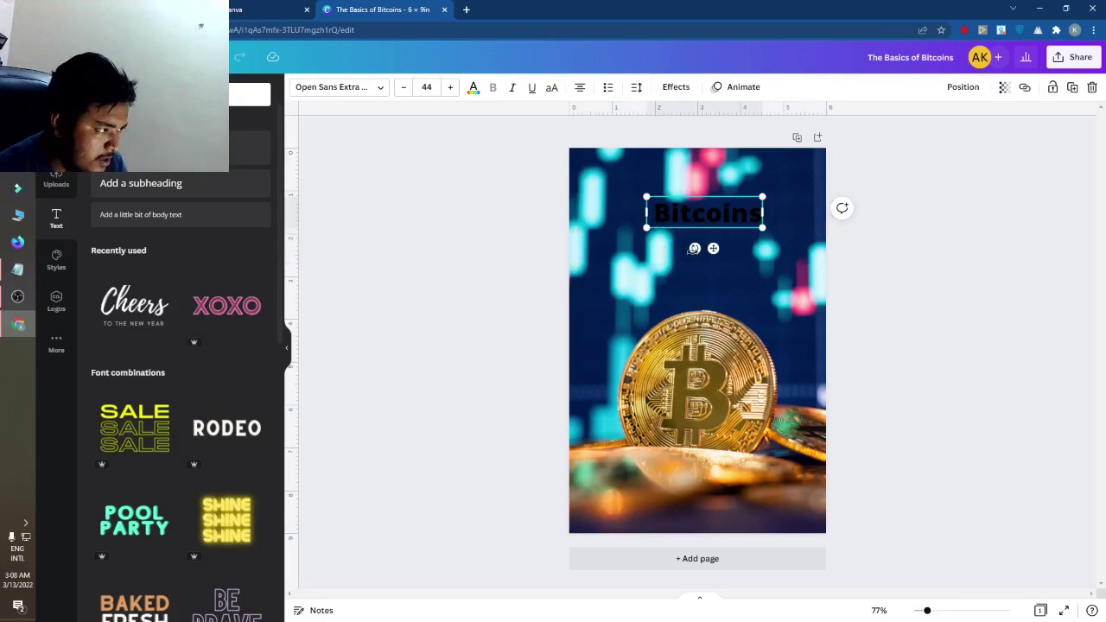
left_click(425, 277)
left_click_drag(717, 197, 716, 266)
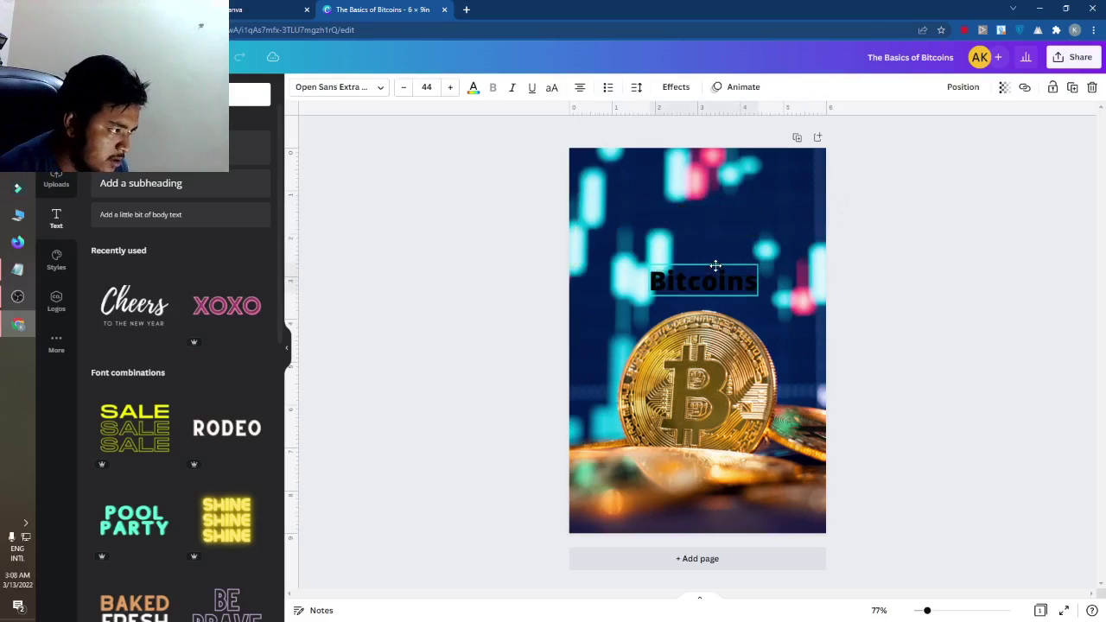
left_click(571, 298)
- Add a new heading with the pasted 'The Basics of' at the top of the cover
left_click(249, 147)
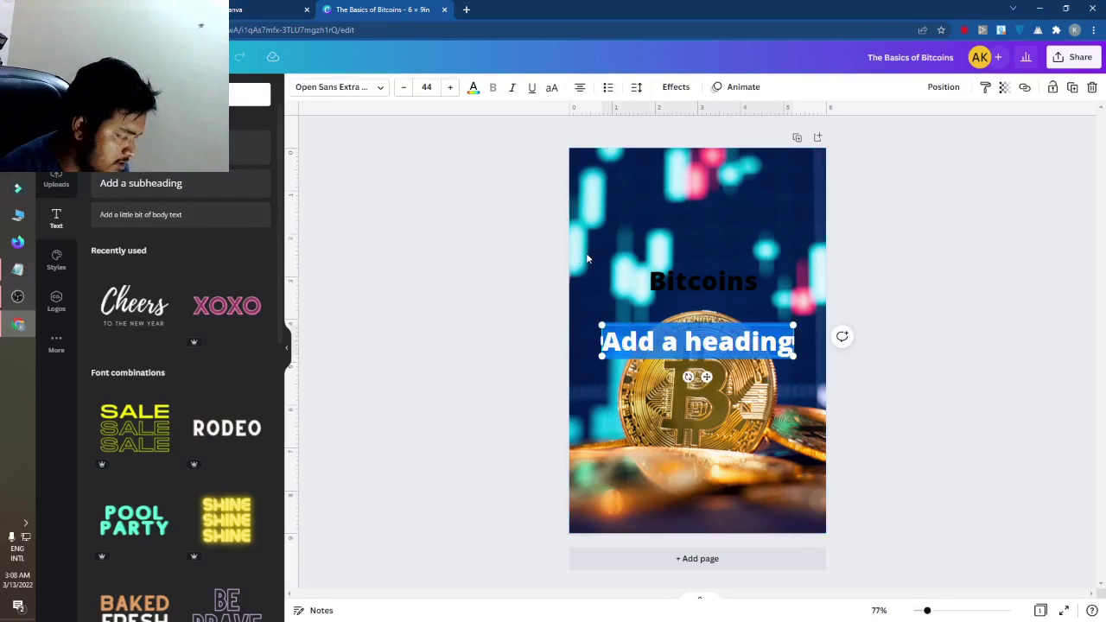
key("ctrl+v")
left_click_drag(719, 353, 717, 181)
left_click_drag(787, 189, 761, 211)
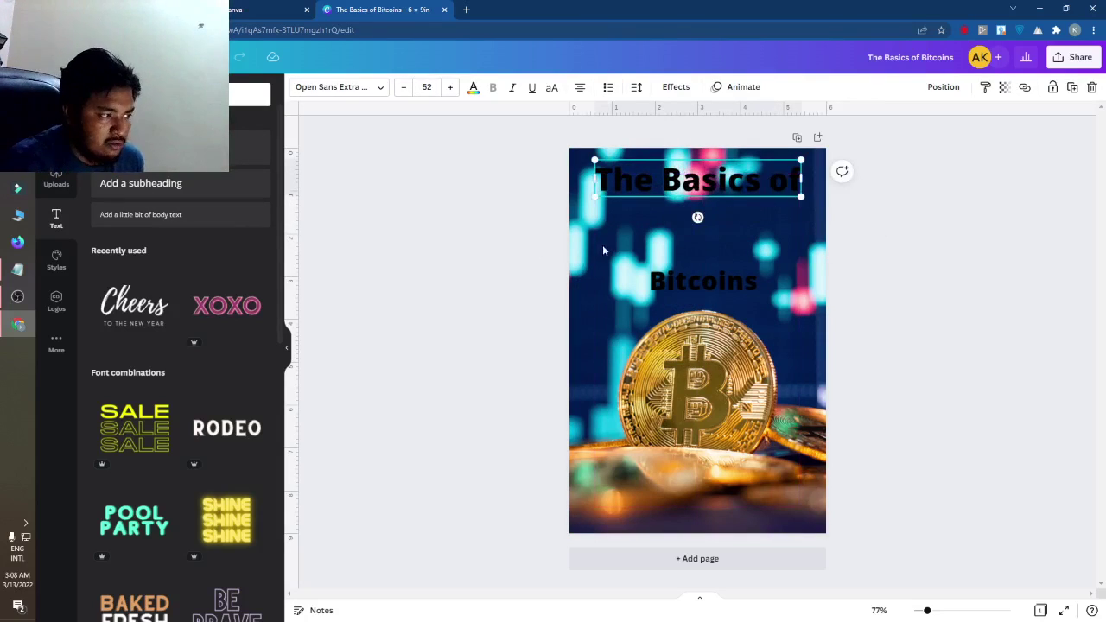
- Make 'The Basics of' white and enlarge it to size 58.7
left_click(473, 90)
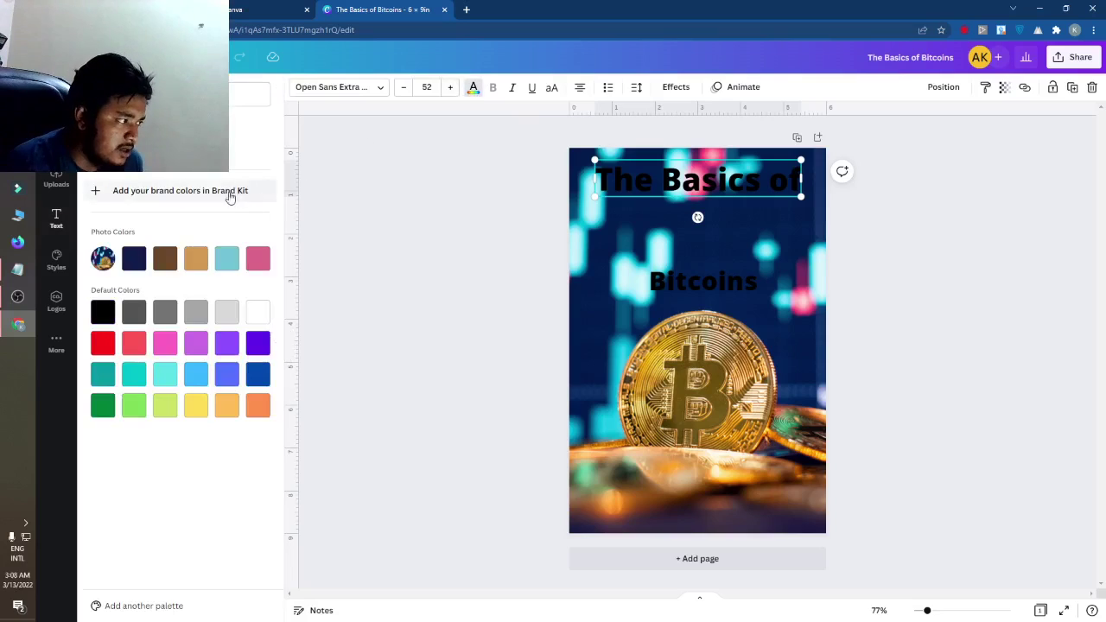
left_click(257, 312)
left_click(447, 190)
left_click(609, 185)
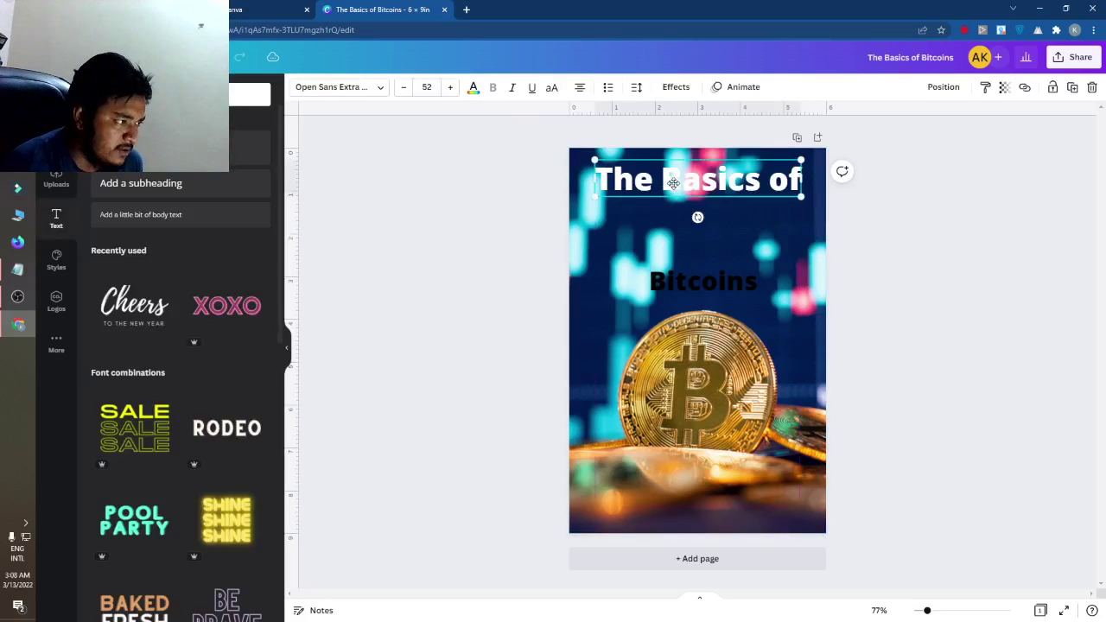
left_click(667, 180)
mouse_move(799, 204)
left_mouse_down()
mouse_move(822, 211)
mouse_move(784, 206)
mouse_move(794, 213)
mouse_move(793, 199)
left_mouse_up()
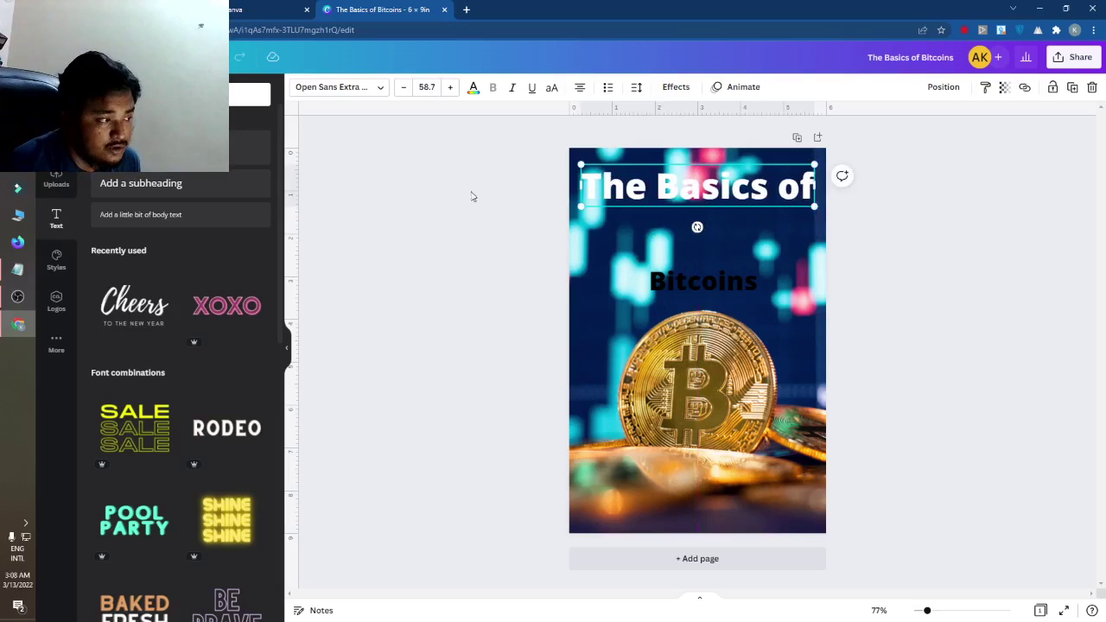
- Try Belleza and Bebas Neue, then set the 'The Basics of' heading font to Benedict
left_click(371, 88)
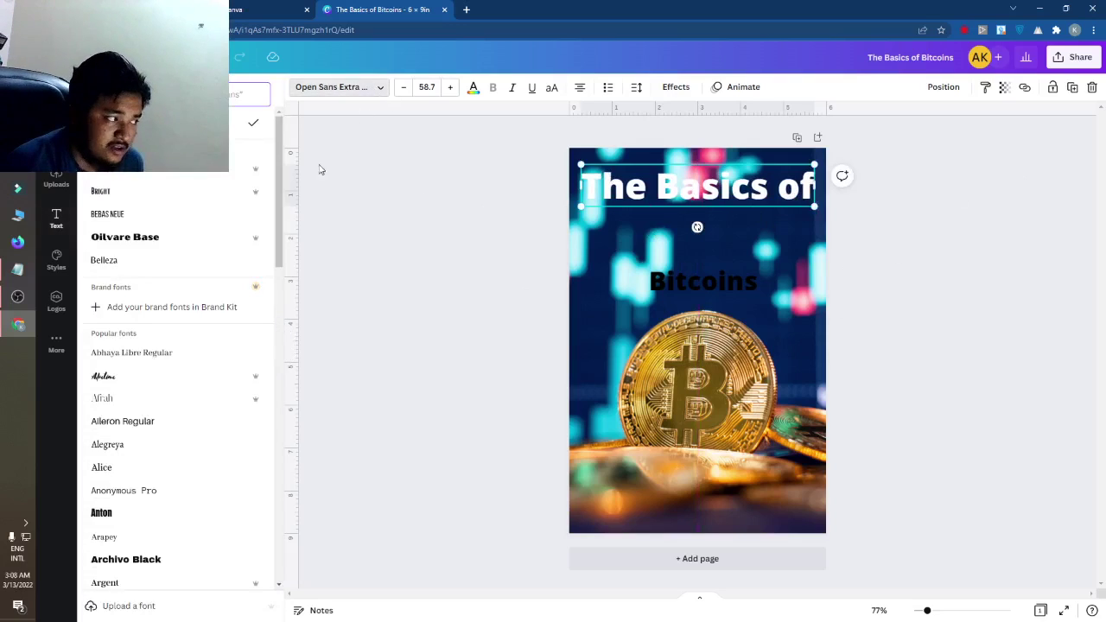
left_click(154, 260)
scroll(164, 220, "down", 5)
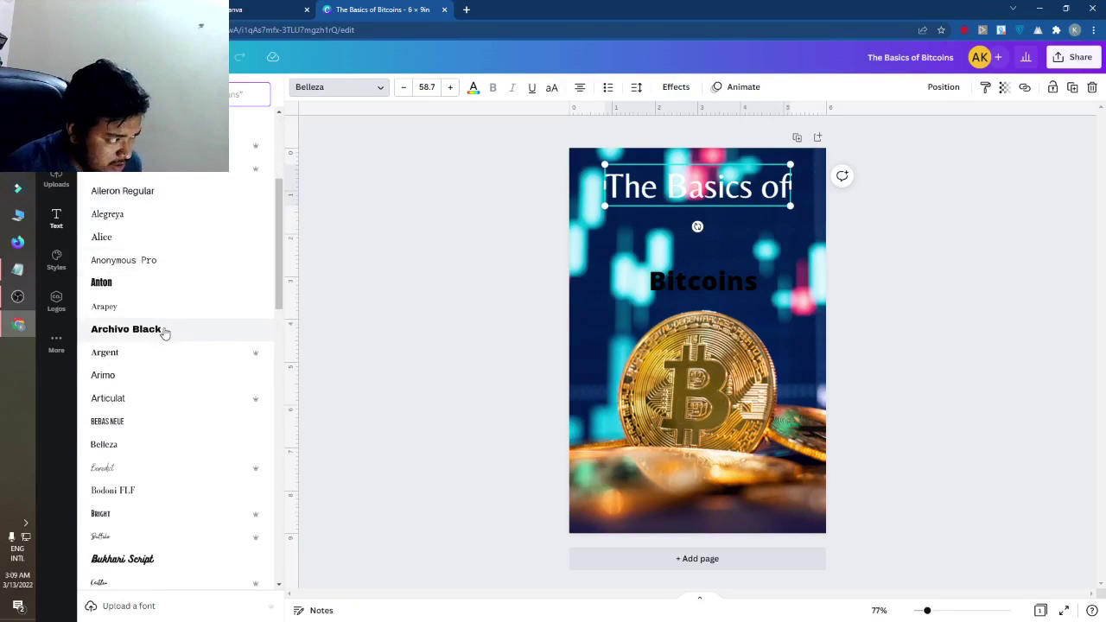
scroll(146, 370, "down", 6)
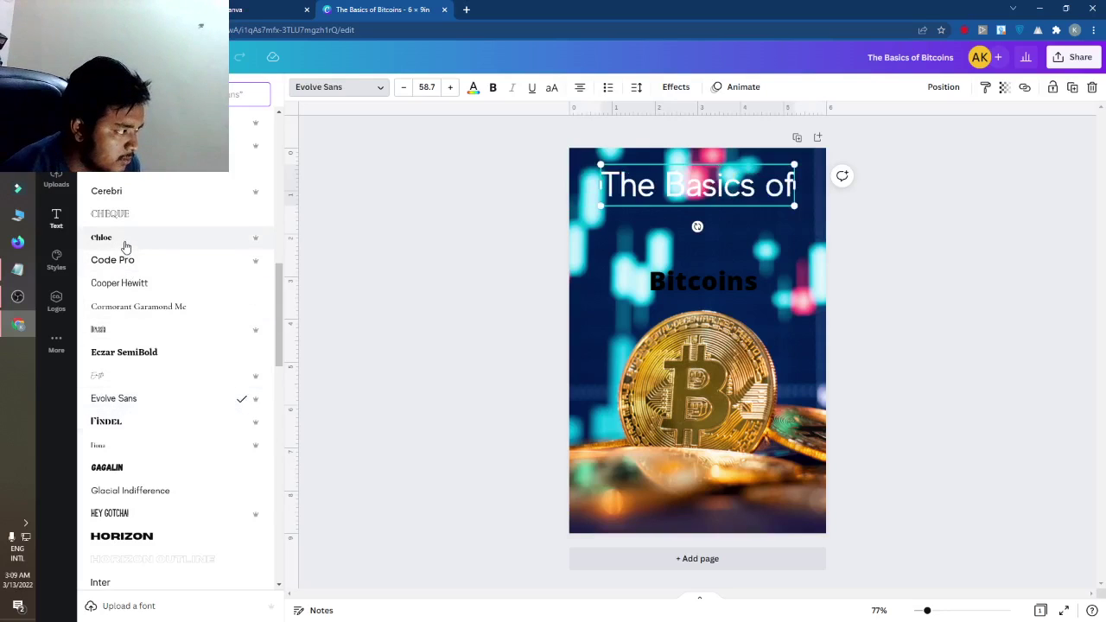
scroll(163, 323, "up", 2)
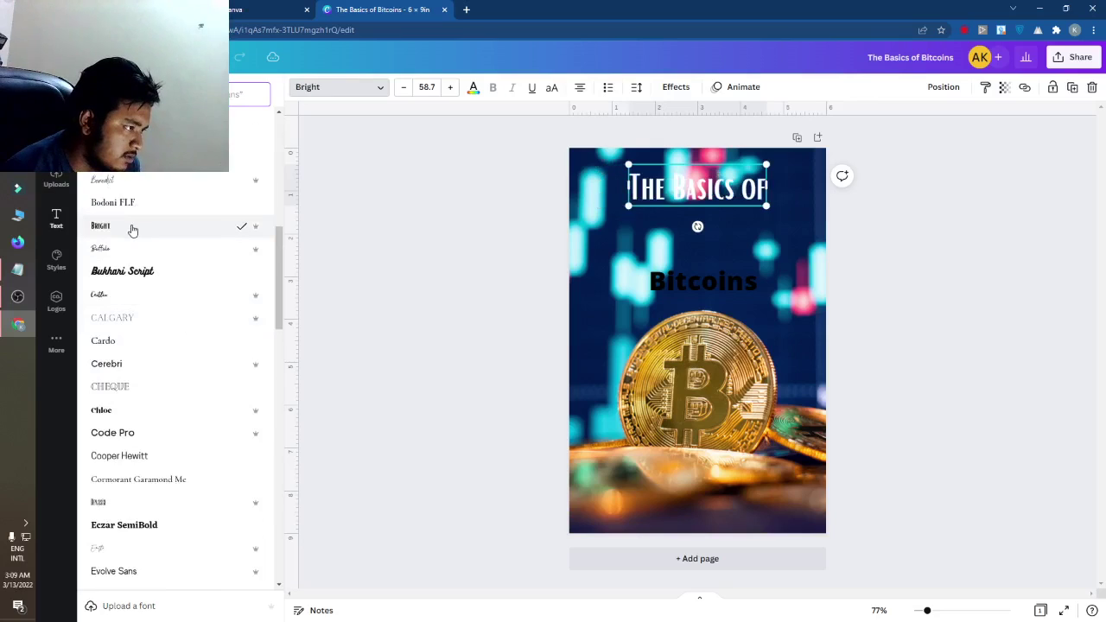
scroll(131, 229, "up", 1)
scroll(141, 178, "up", 1)
scroll(131, 230, "up", 3)
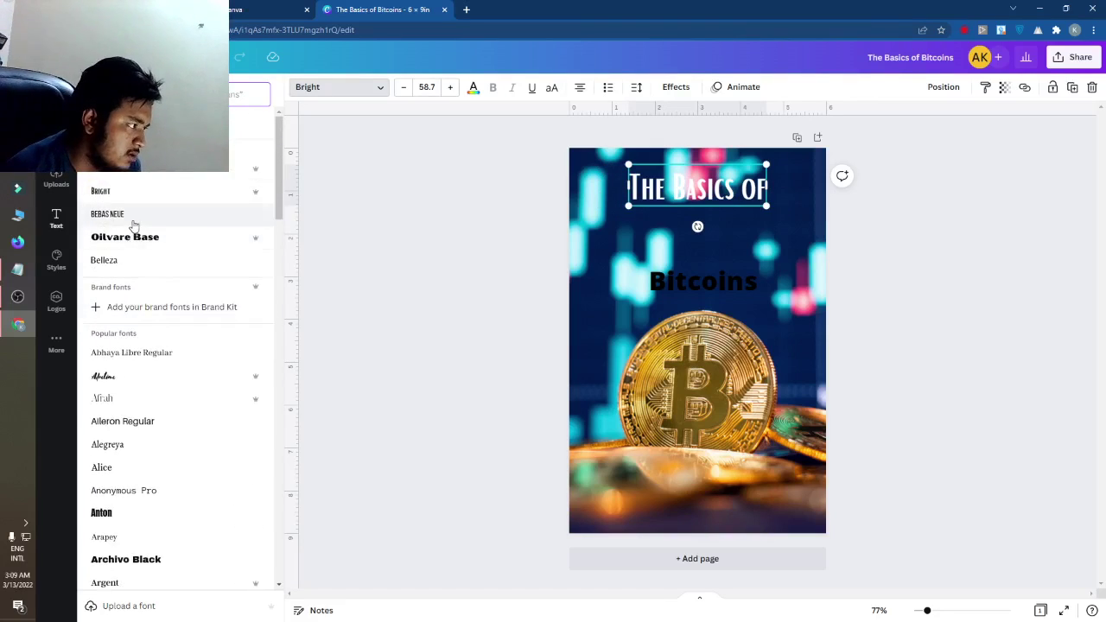
left_click(134, 213)
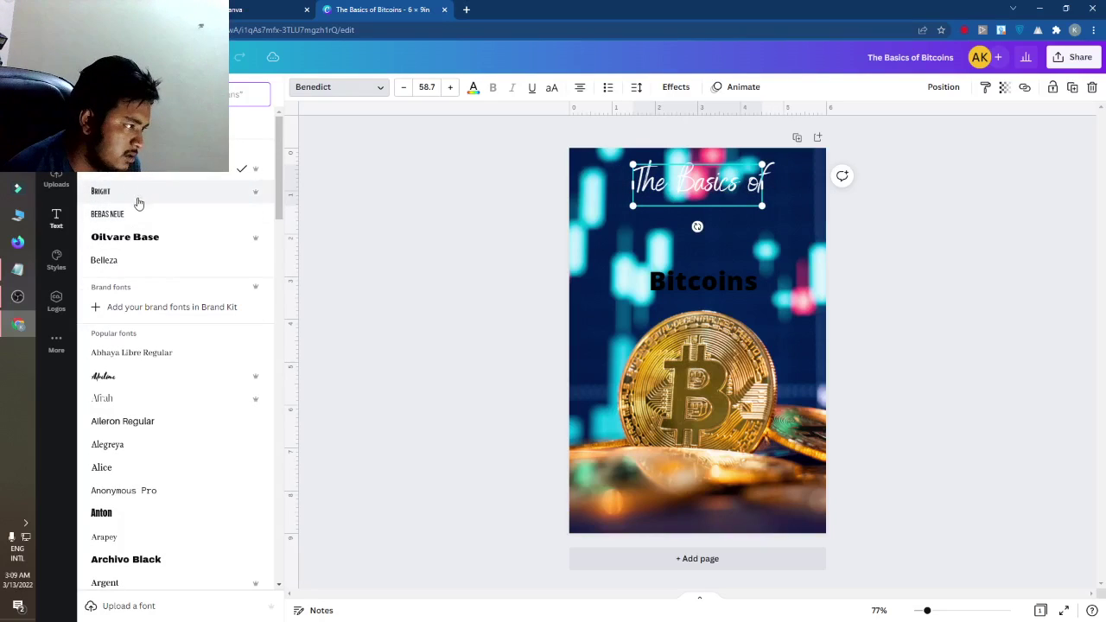
left_click(133, 212)
left_click(139, 175)
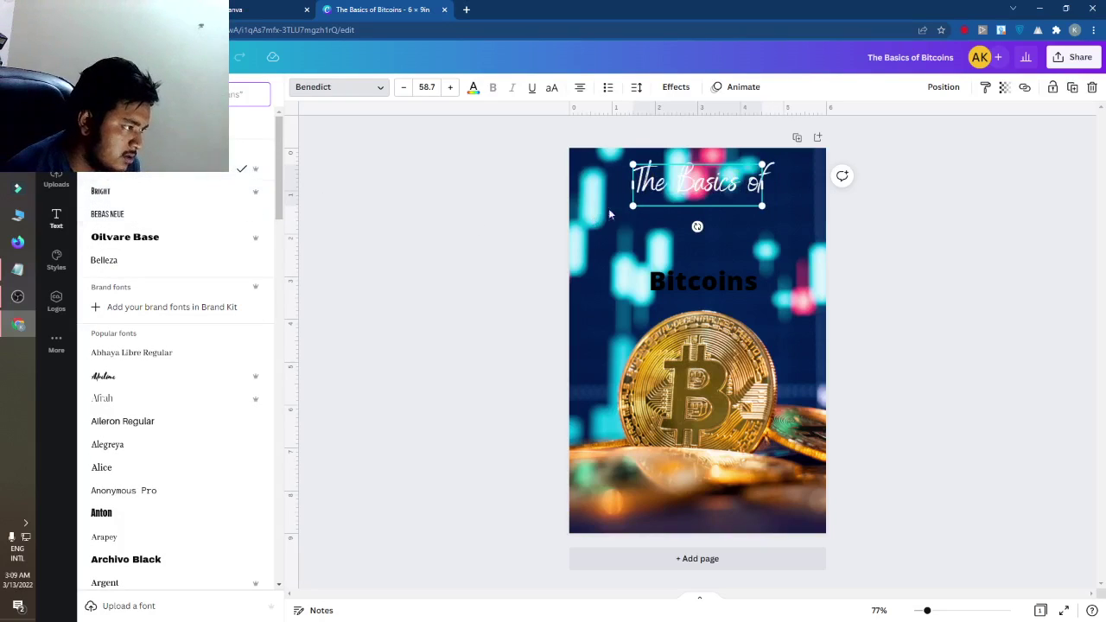
- Enlarge the Benedict heading to size 92.6 and centre it near the top of the cover
left_click_drag(769, 211, 825, 223)
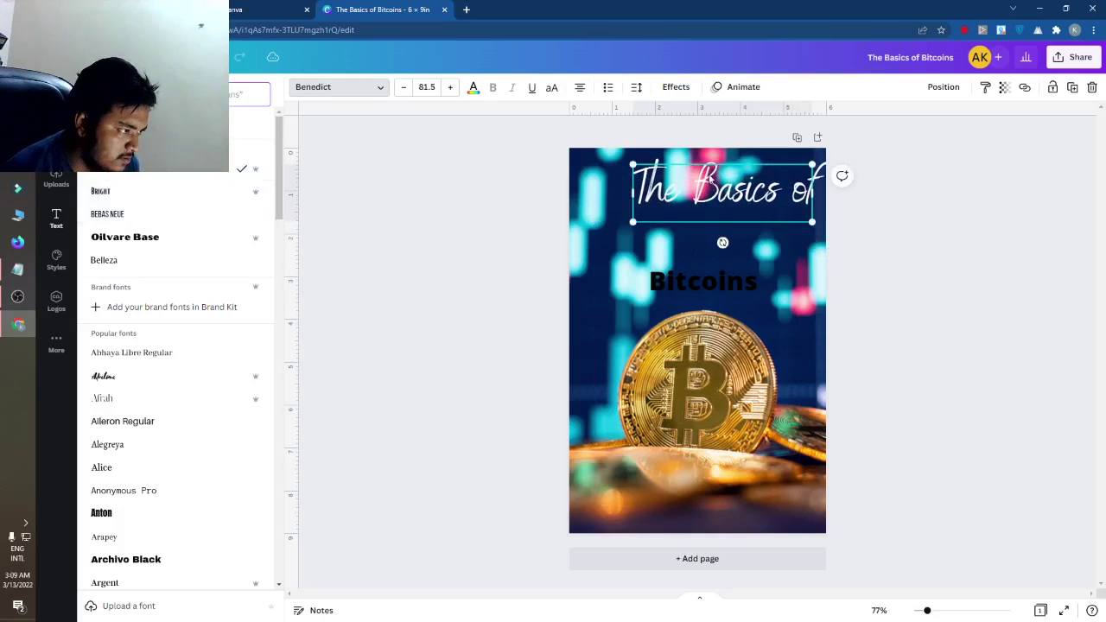
left_click_drag(705, 173, 682, 173)
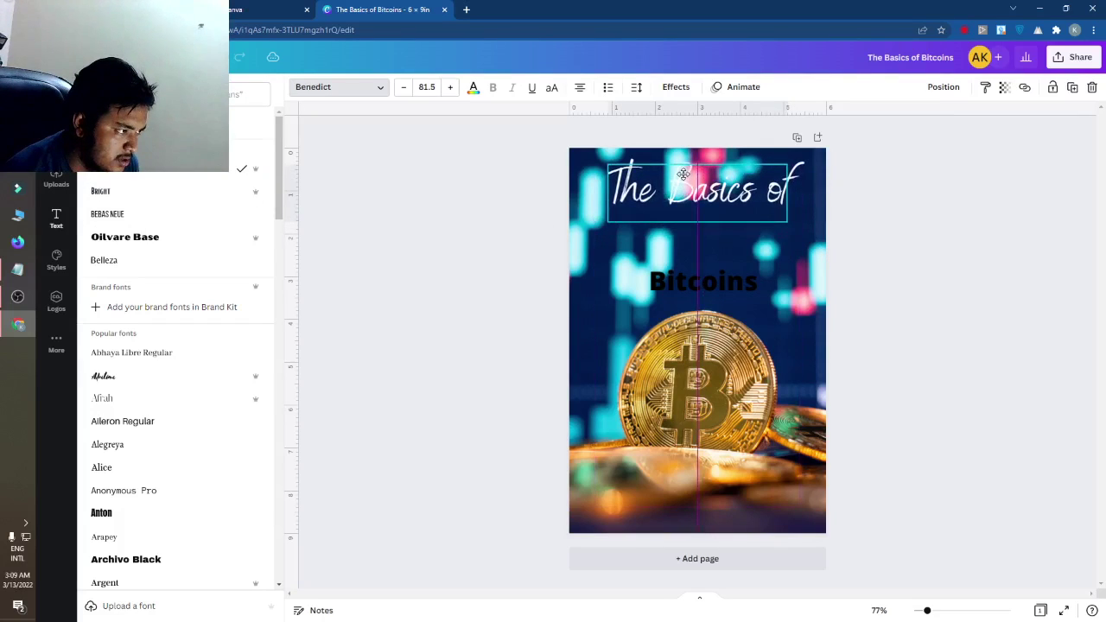
mouse_move(784, 224)
left_mouse_down()
mouse_move(809, 228)
mouse_move(776, 208)
left_mouse_up()
left_click(877, 232)
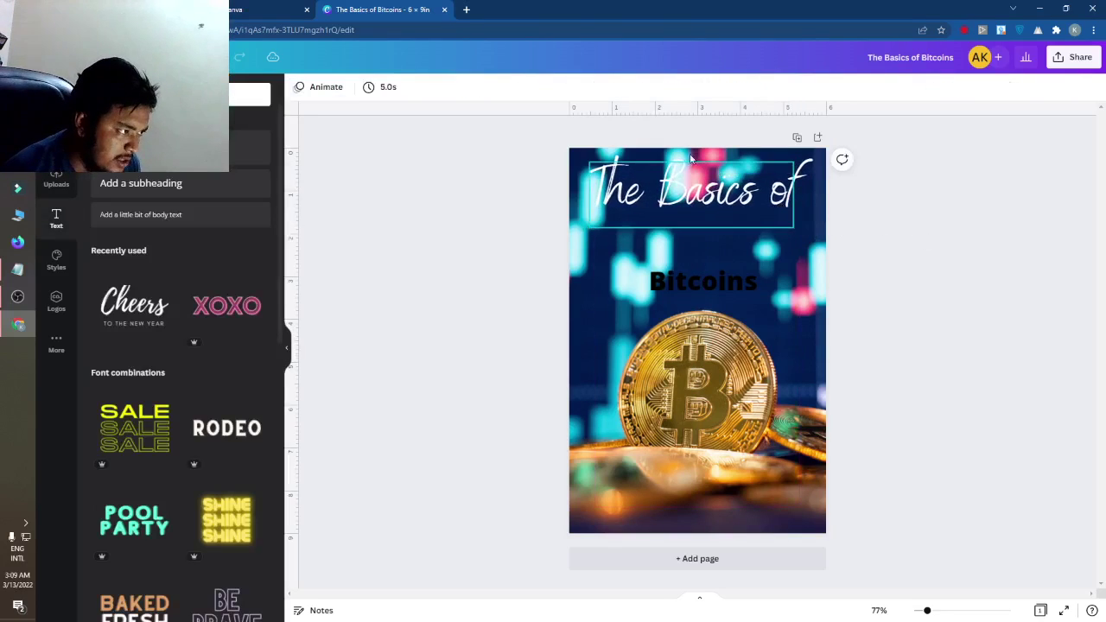
mouse_move(696, 182)
left_mouse_down()
mouse_move(702, 195)
mouse_move(695, 184)
left_mouse_up()
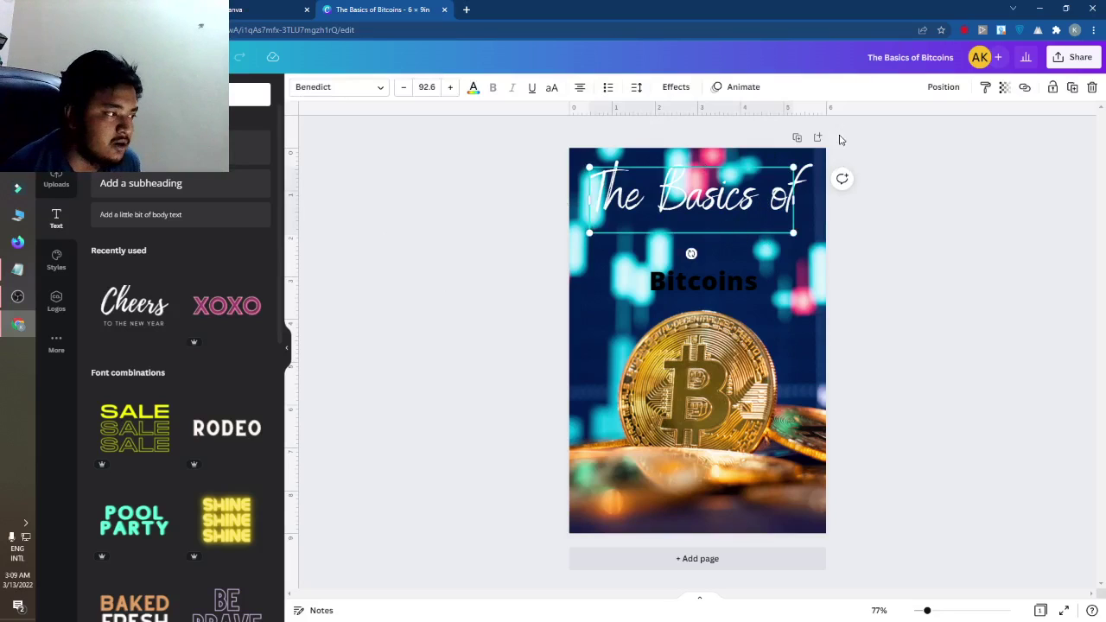
left_click(676, 88)
- Give the heading a Splice effect with thickness 47, offset 46 and direction 74
left_click(231, 186)
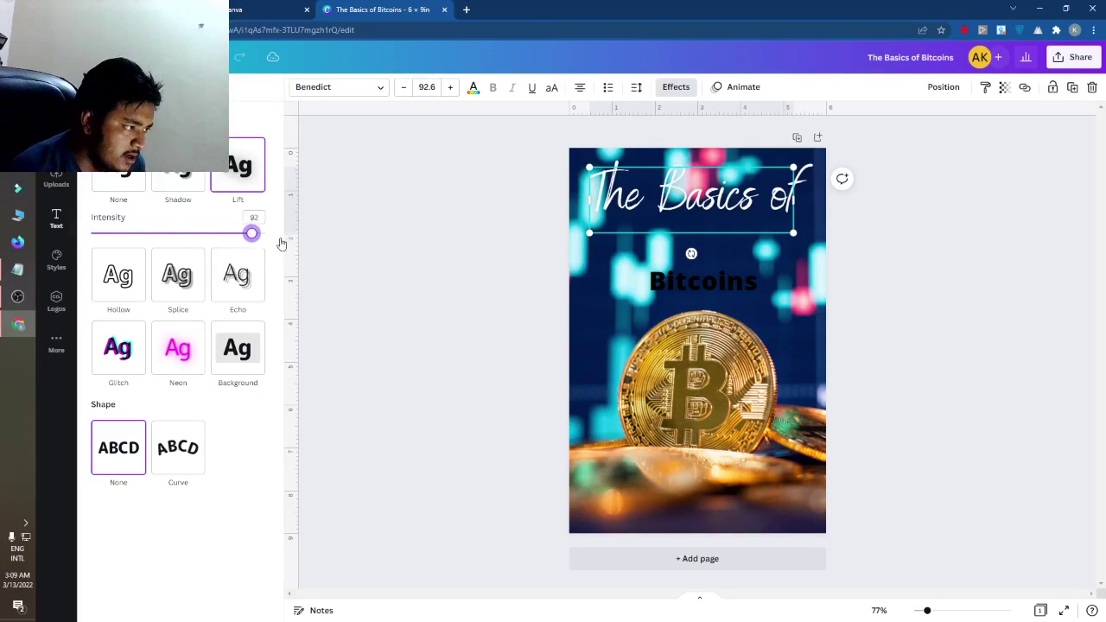
key("Escape")
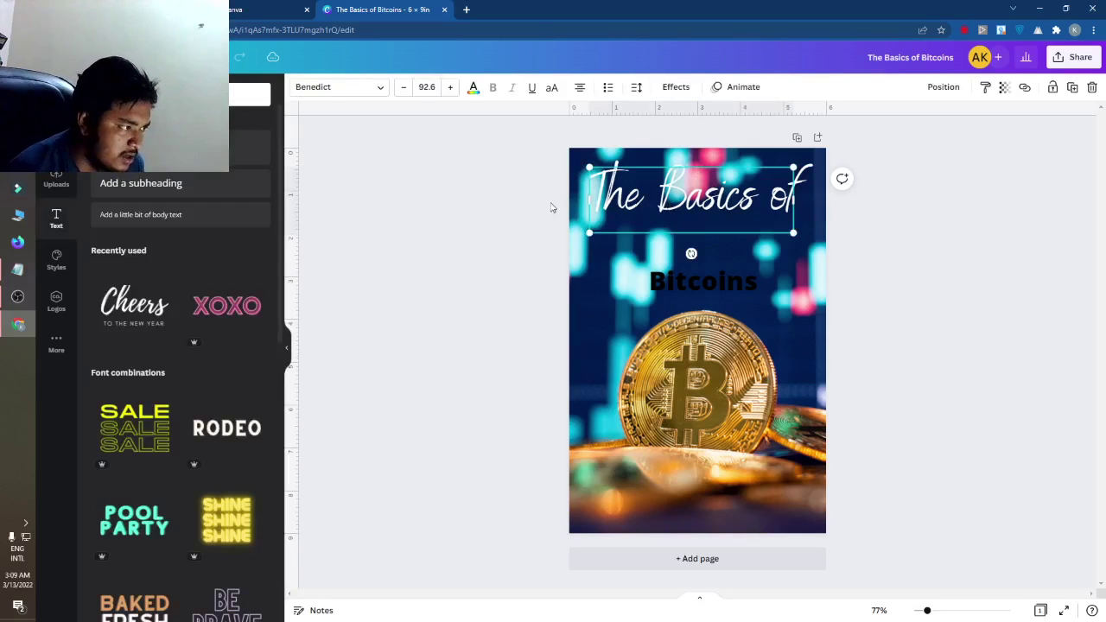
left_click(674, 87)
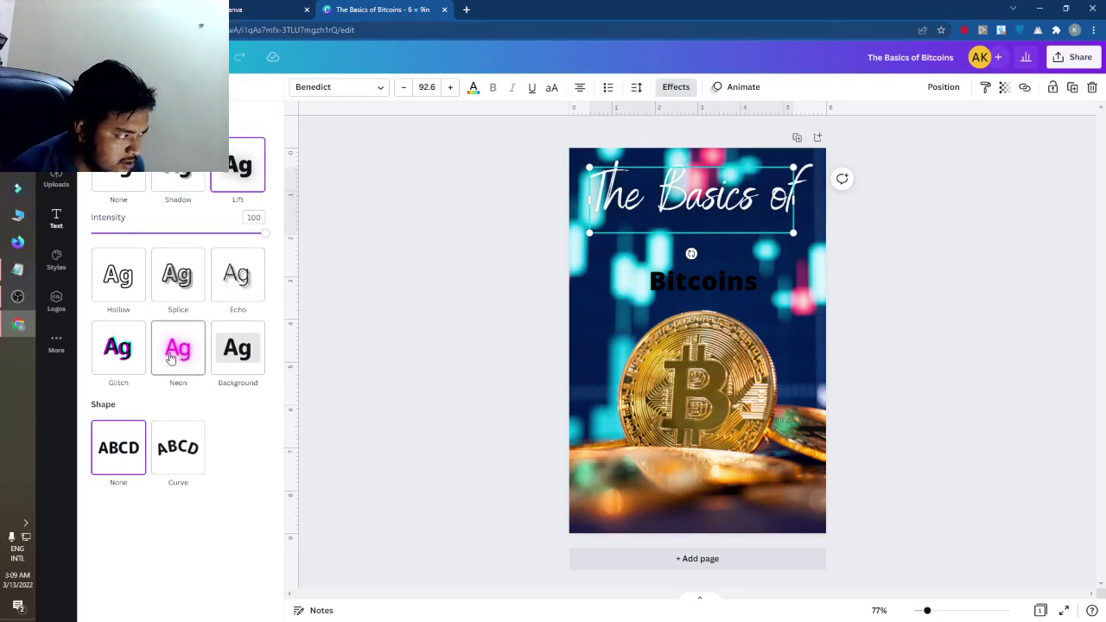
left_click(178, 275)
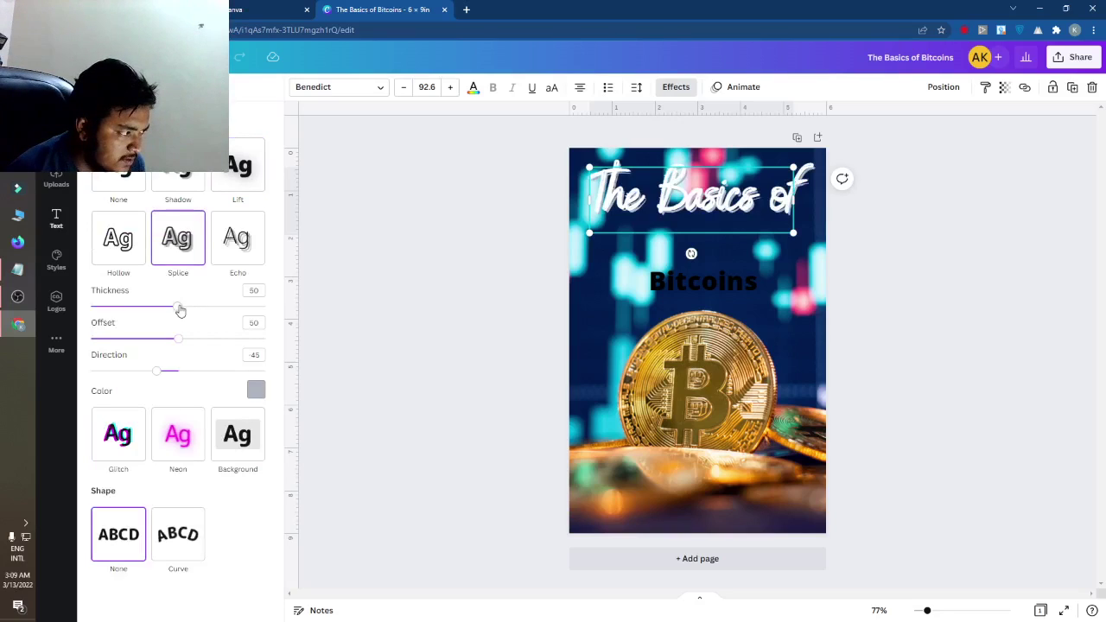
left_click_drag(178, 307, 139, 339)
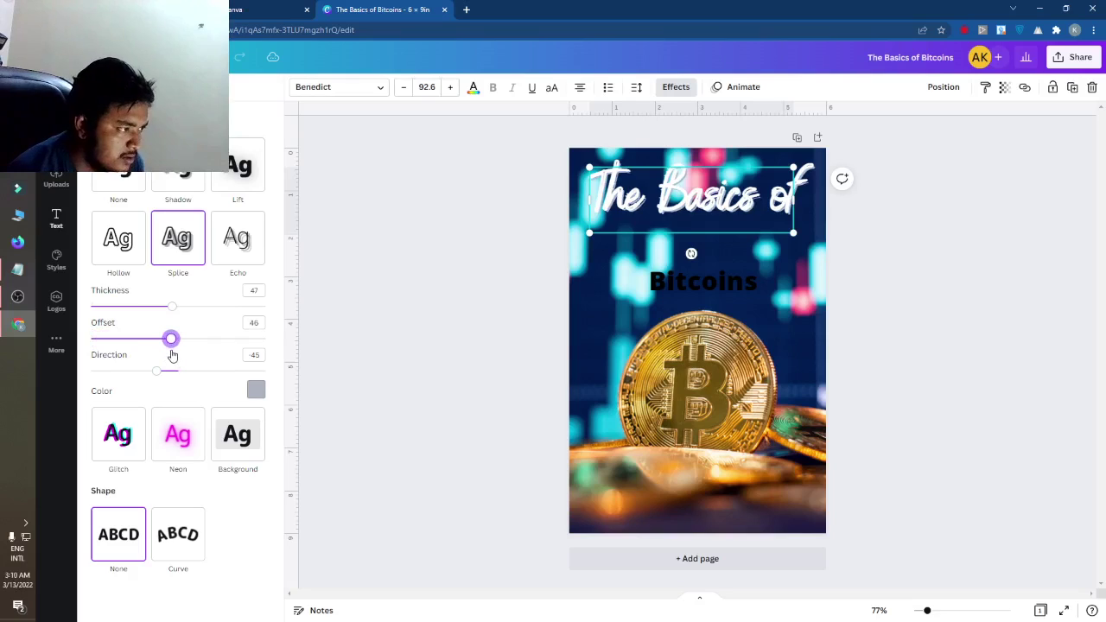
mouse_move(160, 373)
left_mouse_down()
mouse_move(199, 371)
mouse_move(148, 372)
left_mouse_up()
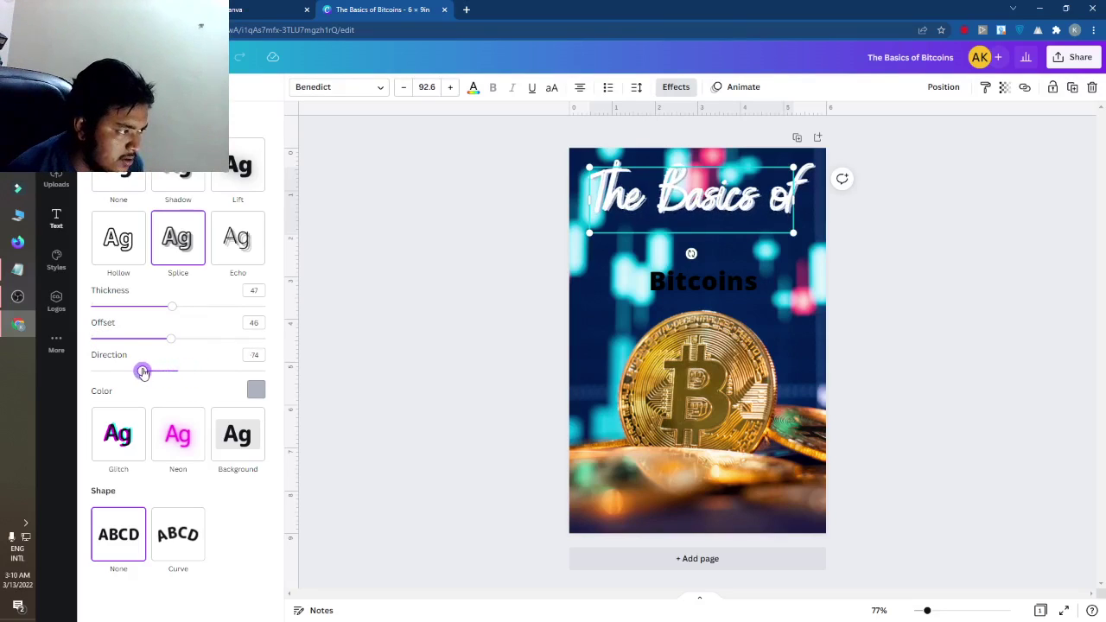
left_click(305, 324)
left_click_drag(656, 191, 659, 203)
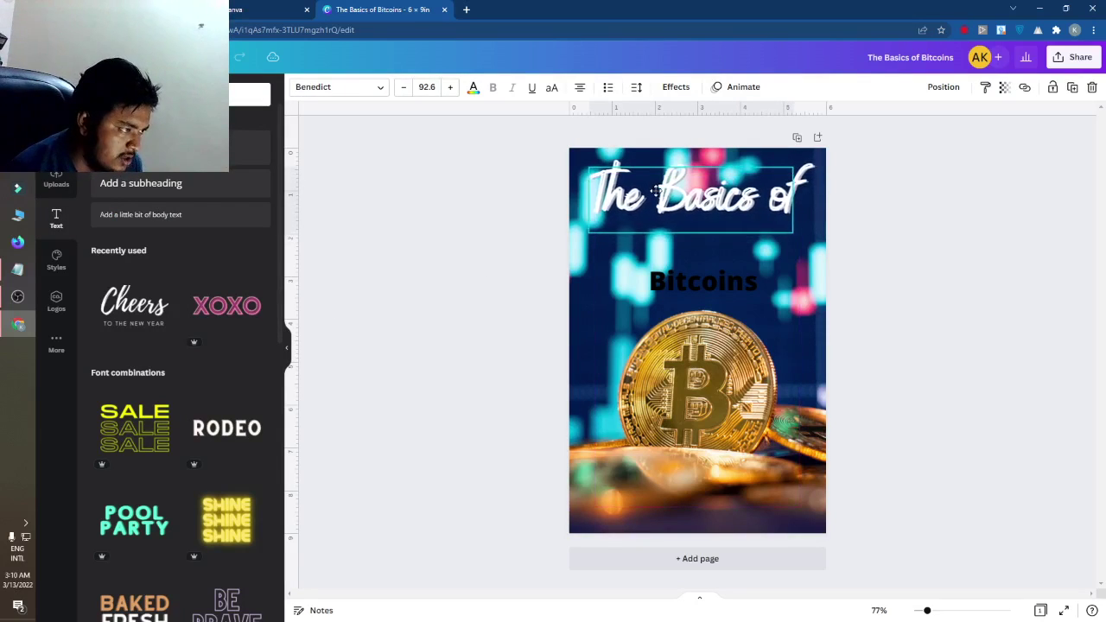
- Recolour 'The Basics of' to yellow #FFE84F and nudge it slightly up and left
left_click(661, 194)
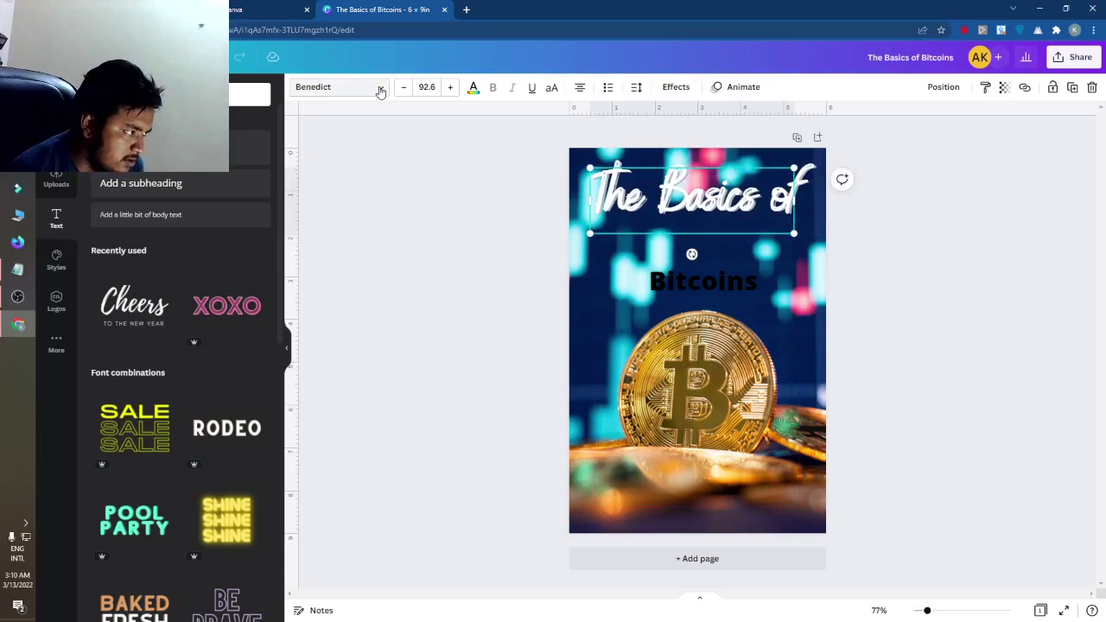
left_click(472, 87)
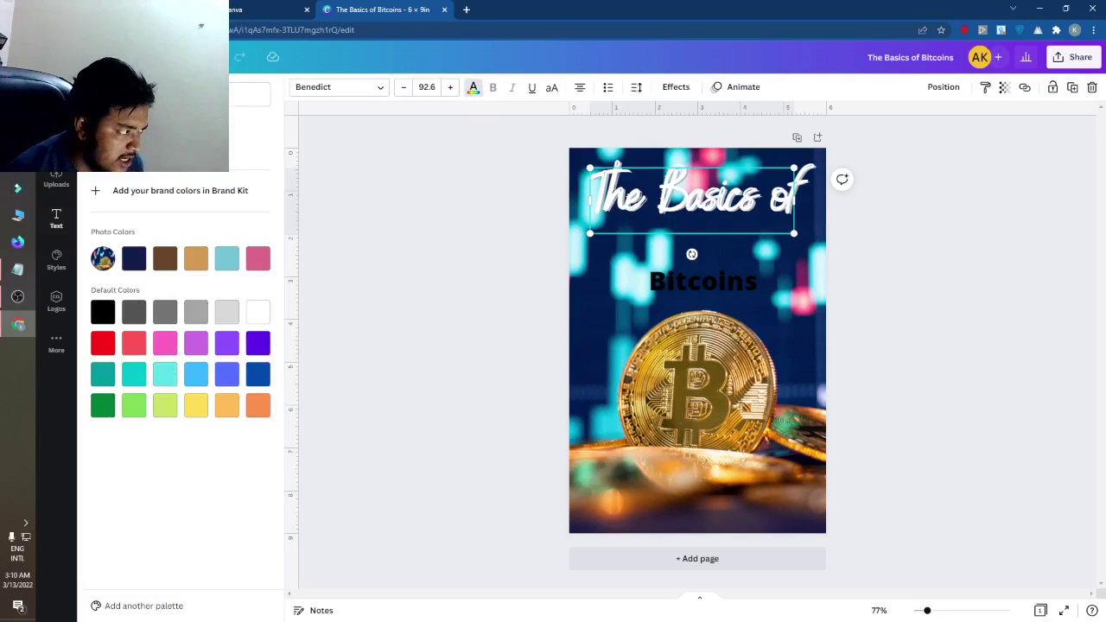
left_click(102, 138)
left_click(128, 249)
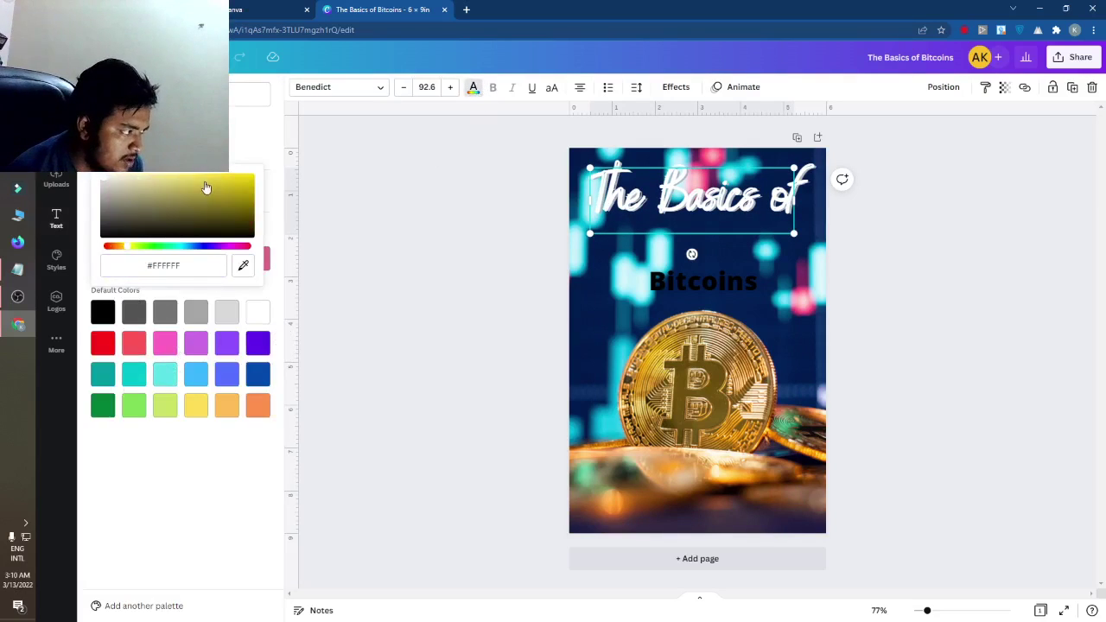
left_click_drag(206, 187, 204, 175)
left_click(432, 153)
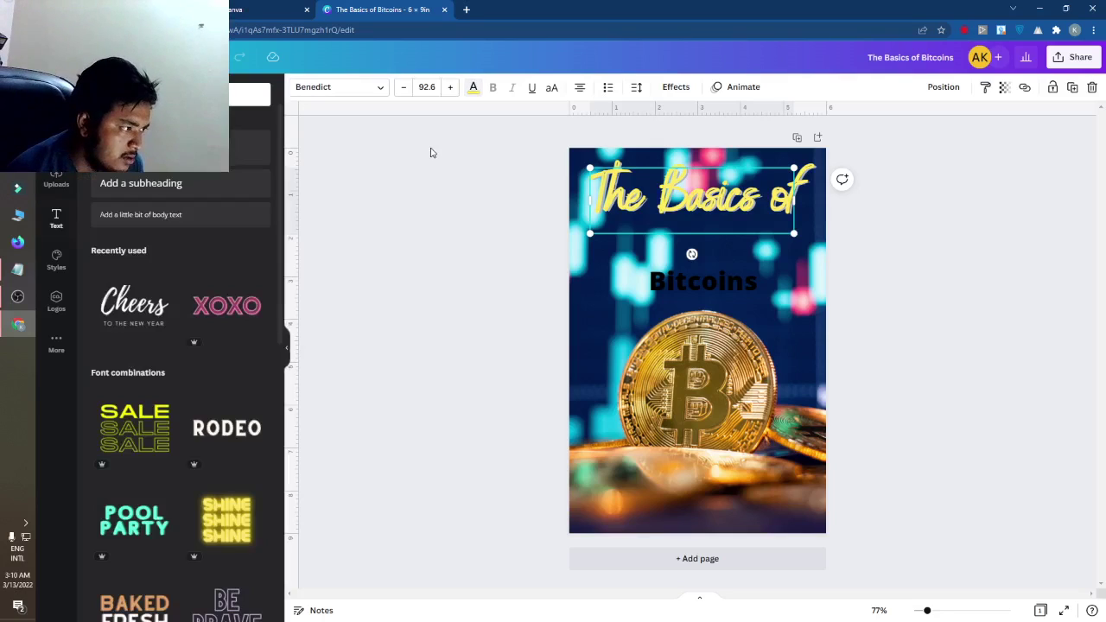
left_click_drag(679, 183, 672, 179)
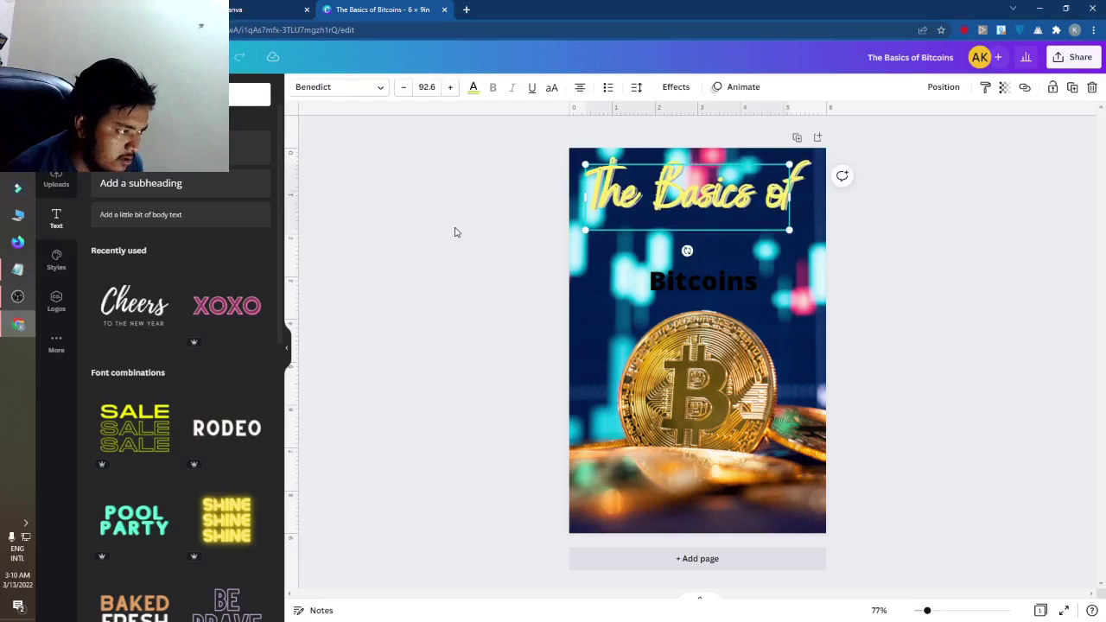
- Move 'Bitcoins' just below the yellow heading and enlarge it to size 75.9
left_click(455, 230)
left_click_drag(684, 271, 651, 232)
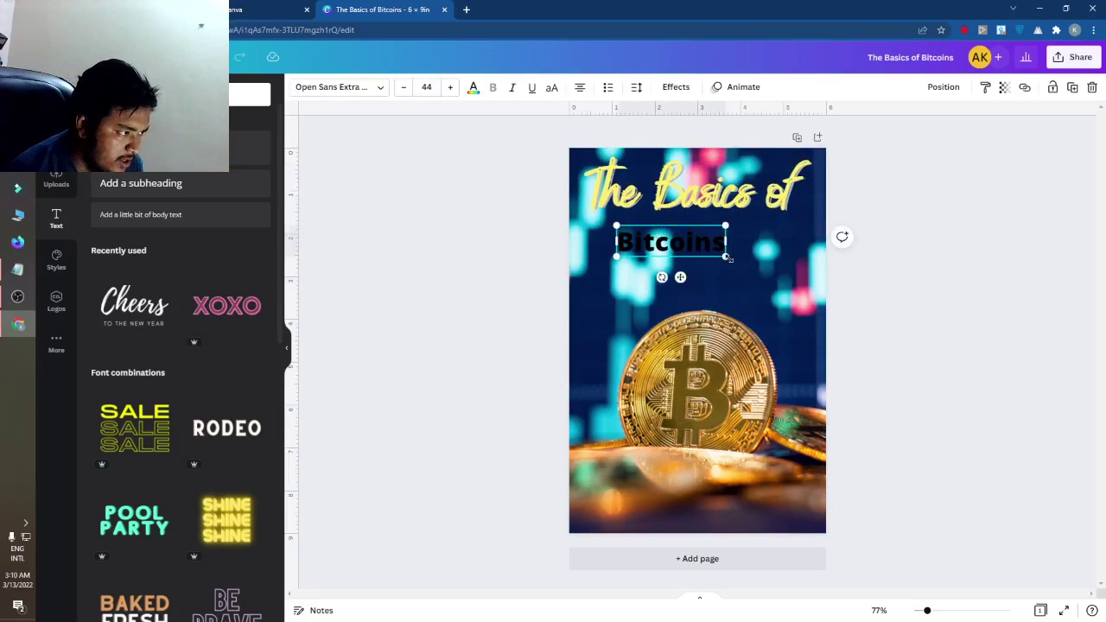
left_click_drag(726, 256, 750, 243)
- Set 'Bitcoins' in the Archivo Black font and change its colour to white
left_click(363, 90)
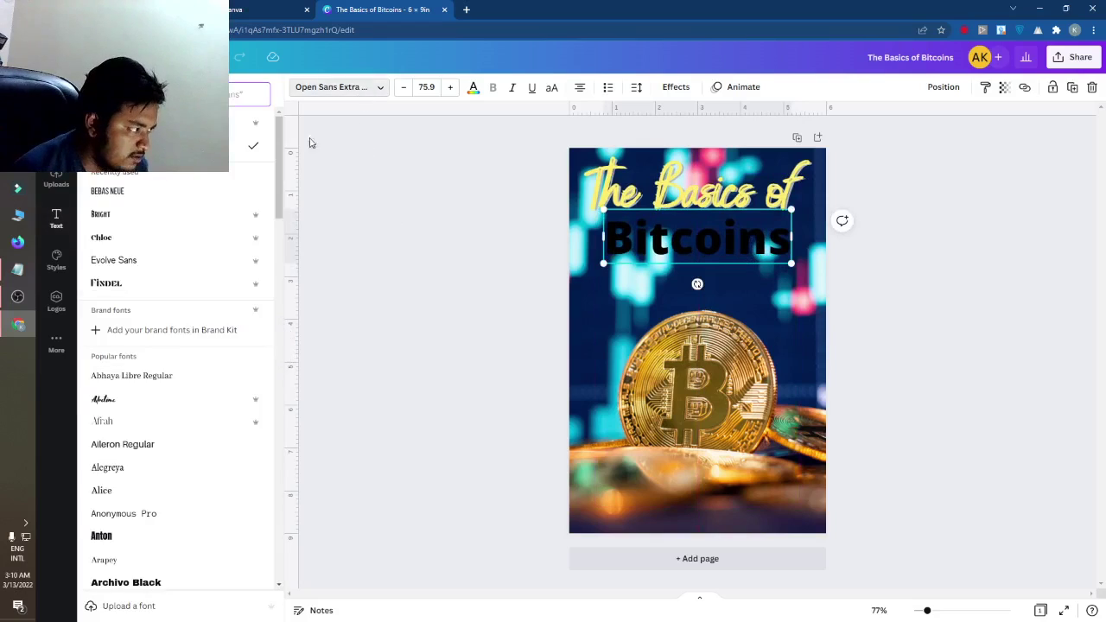
scroll(135, 197, "down", 1)
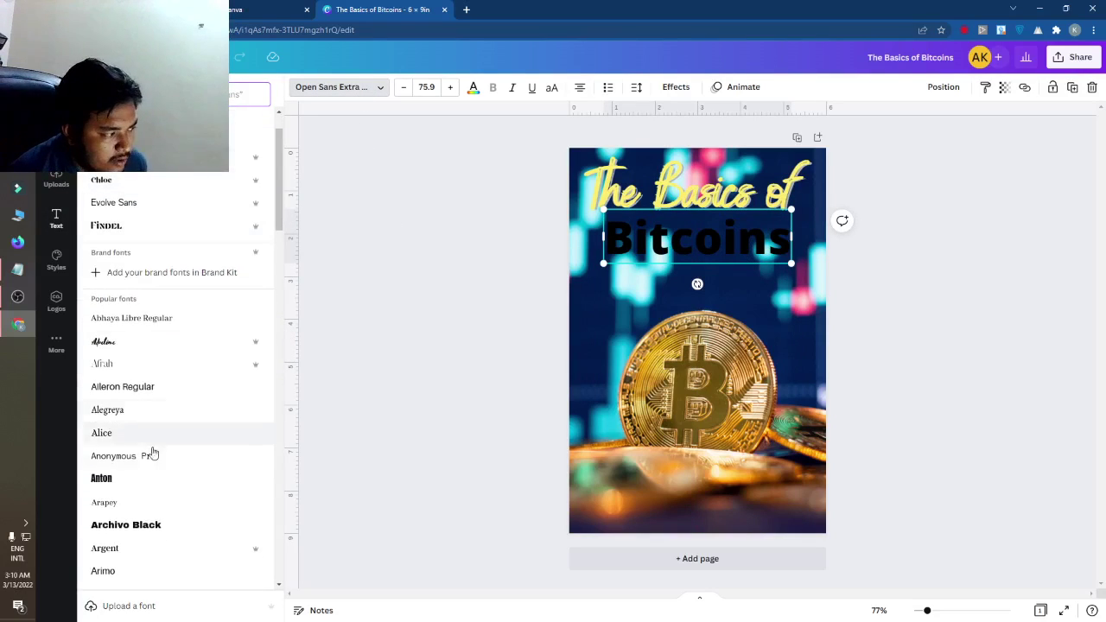
left_click(143, 509)
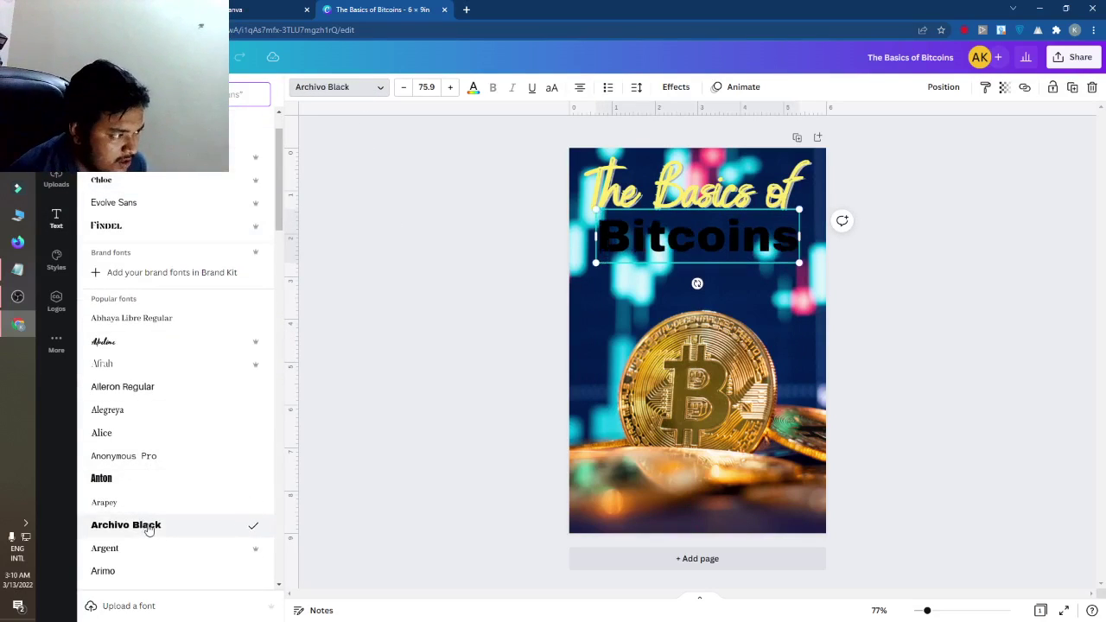
left_click(474, 88)
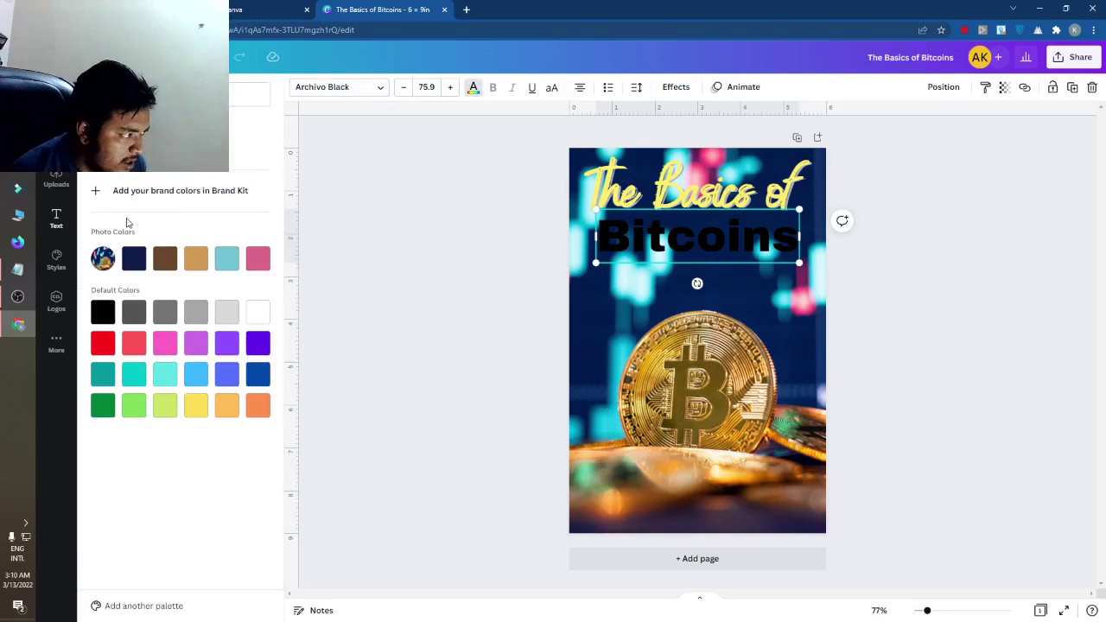
left_click(259, 313)
left_click(377, 283)
left_click(670, 248)
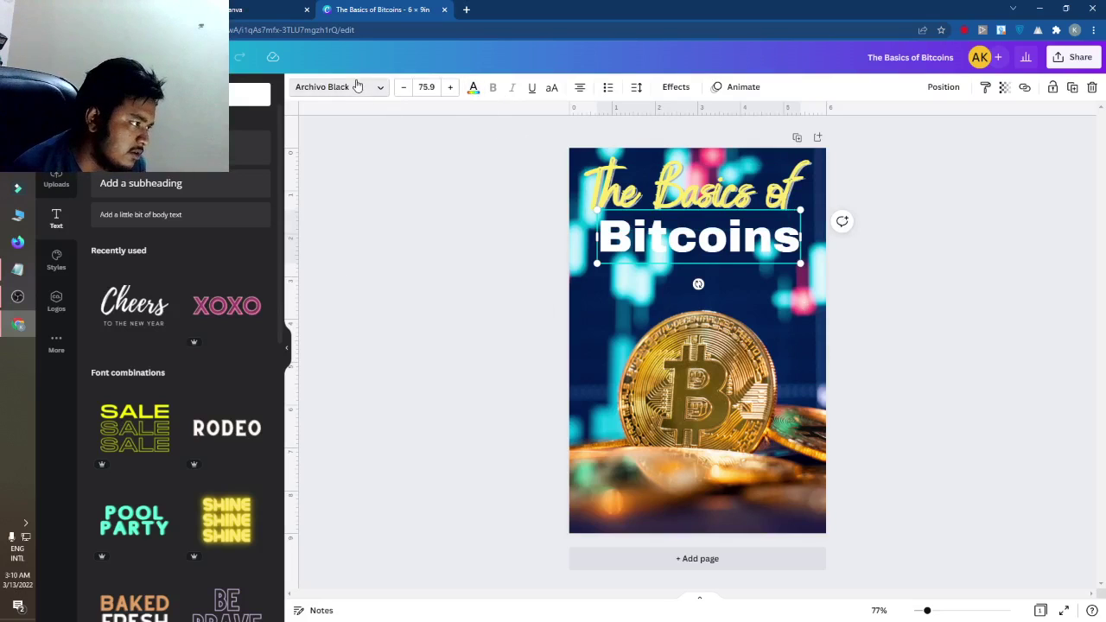
- Try the Code Pro, Intro Script and Horizon fonts on the title
left_click(355, 87)
scroll(228, 333, "down", 5)
scroll(147, 389, "down", 2)
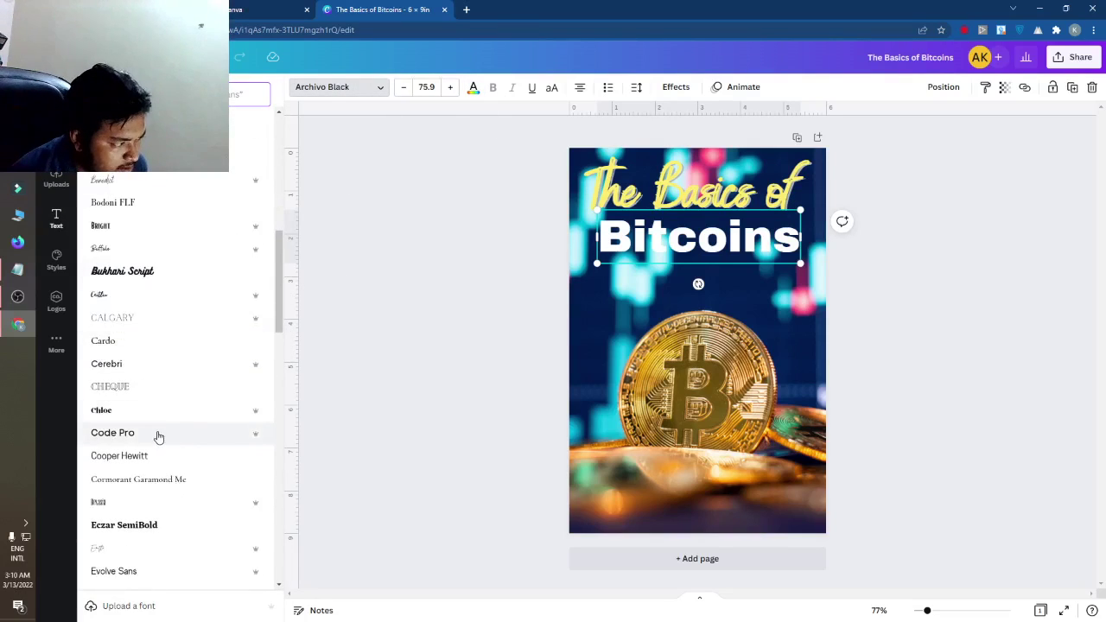
left_click(158, 435)
scroll(160, 438, "down", 5)
scroll(161, 437, "down", 2)
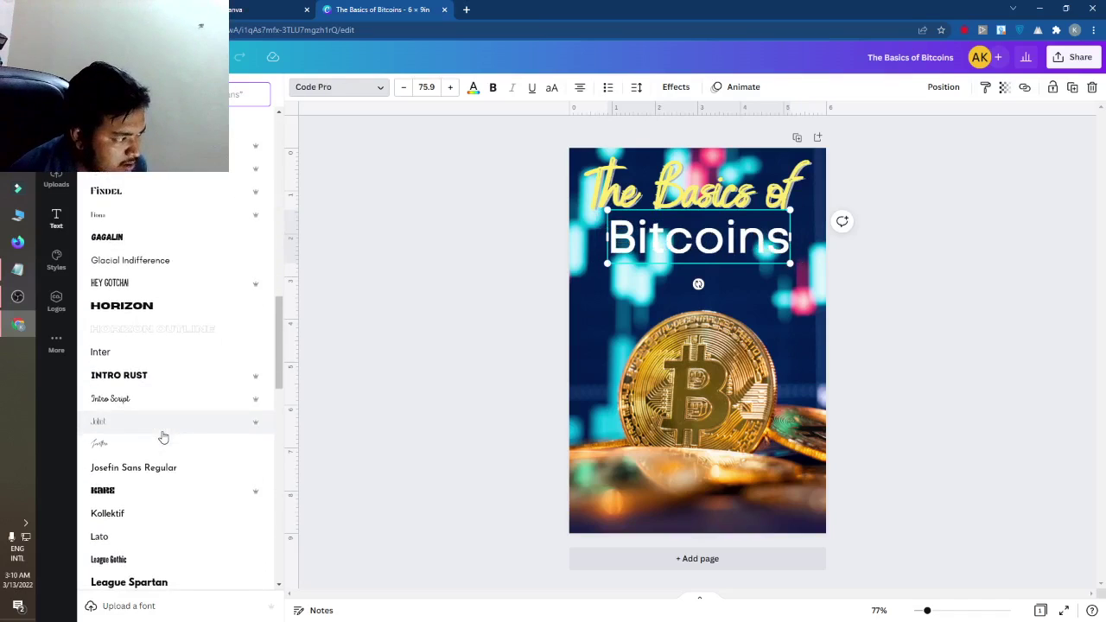
left_click(140, 398)
left_click(141, 377)
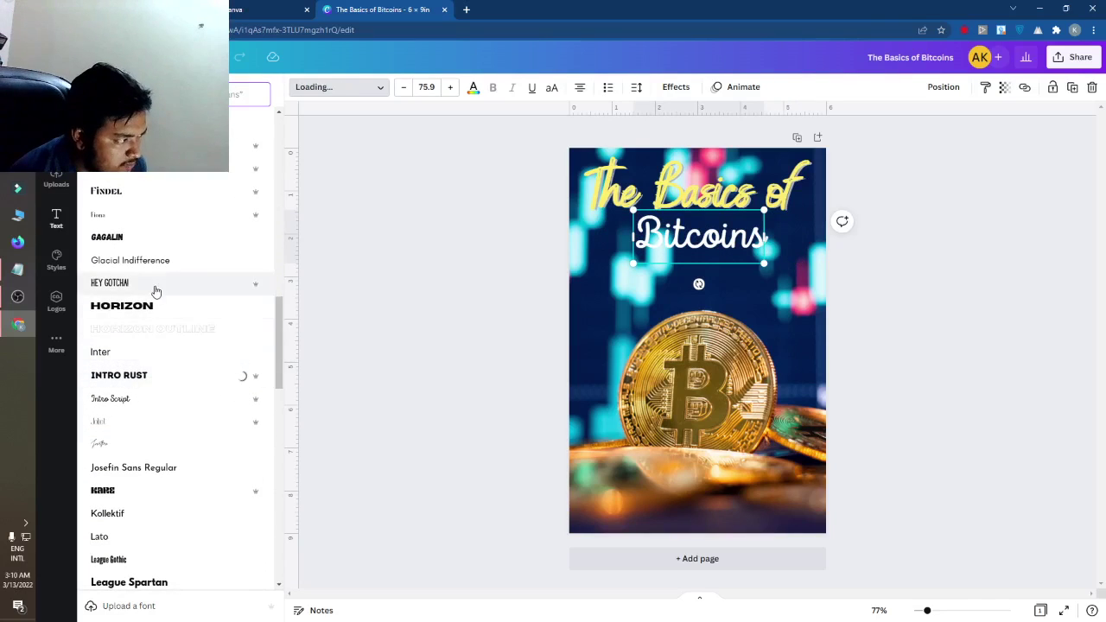
- Apply the Lovelo font to BITCOINS and enlarge it to 87.9, centred under the heading
scroll(152, 398, "down", 3)
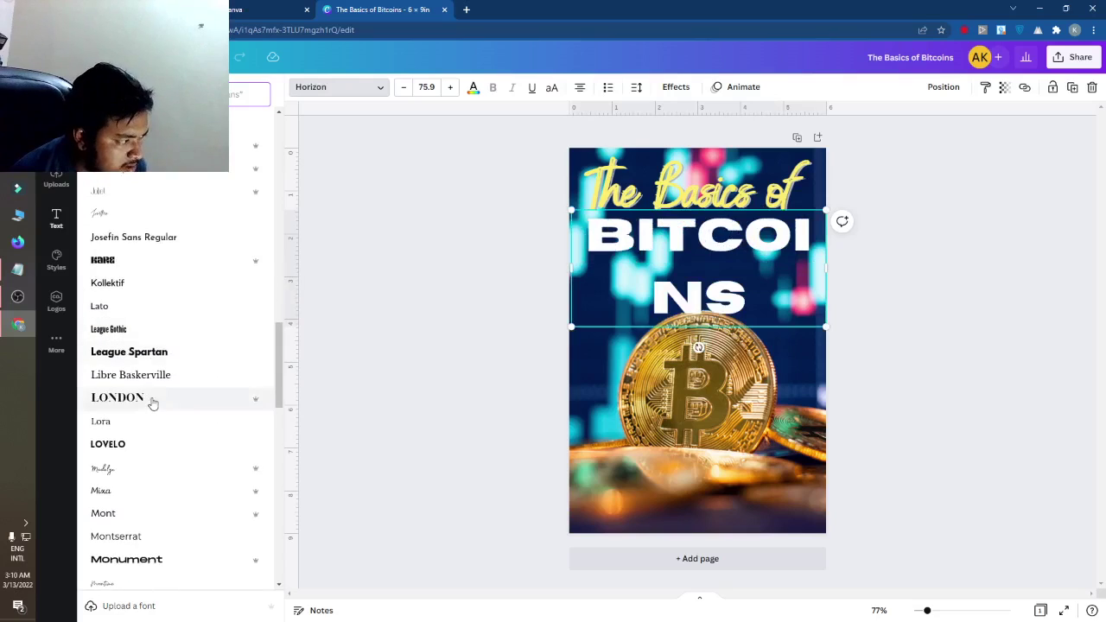
left_click(123, 446)
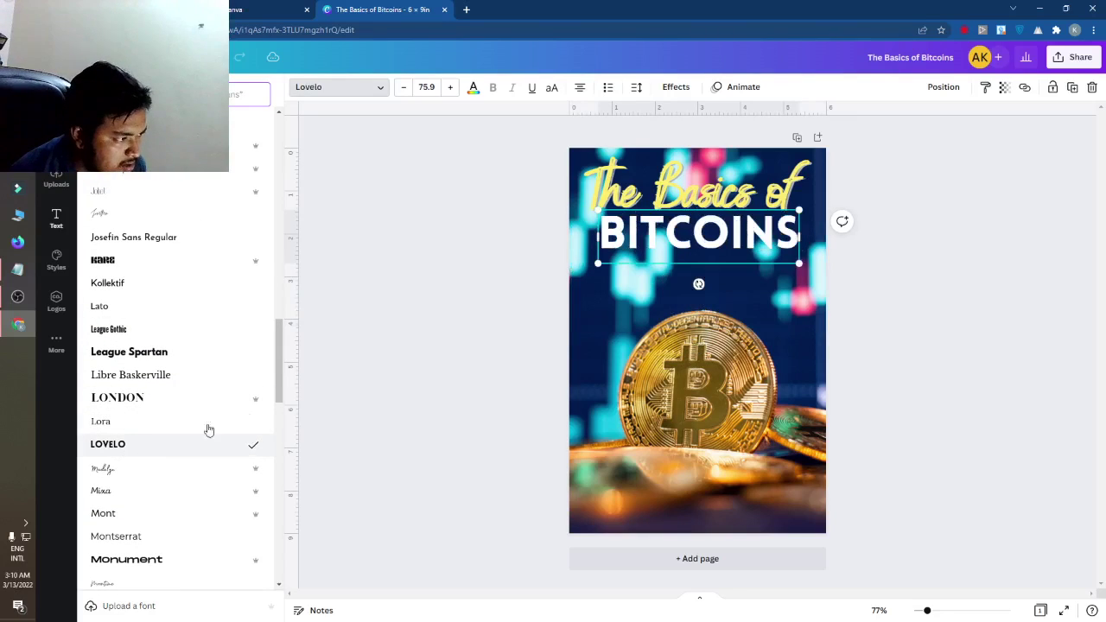
mouse_move(798, 263)
left_mouse_down()
mouse_move(826, 275)
mouse_move(790, 248)
left_mouse_up()
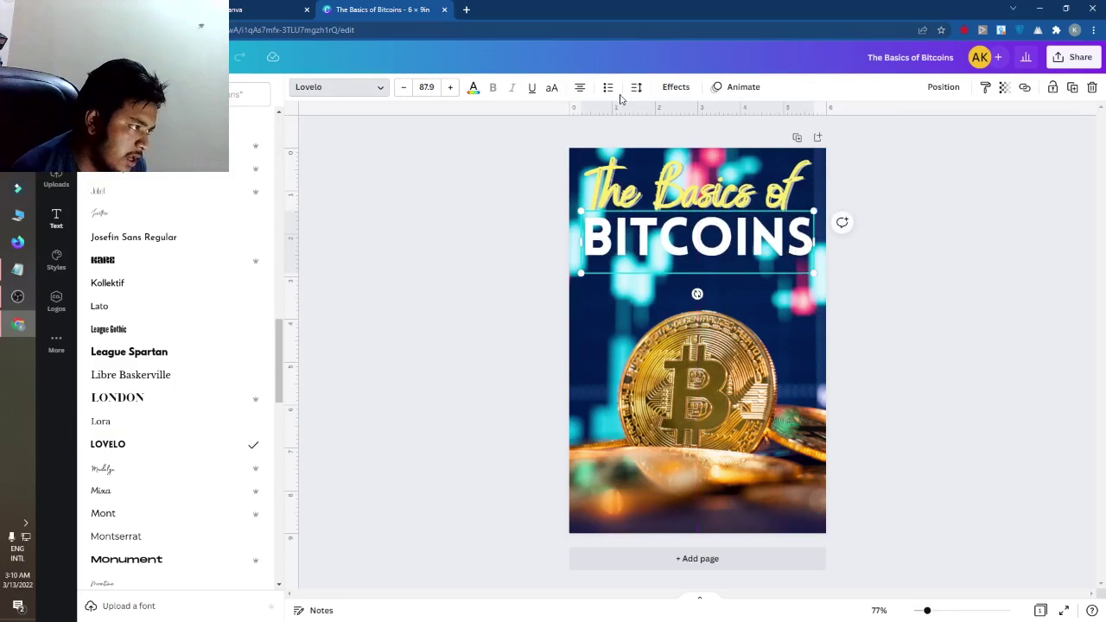
left_click(673, 87)
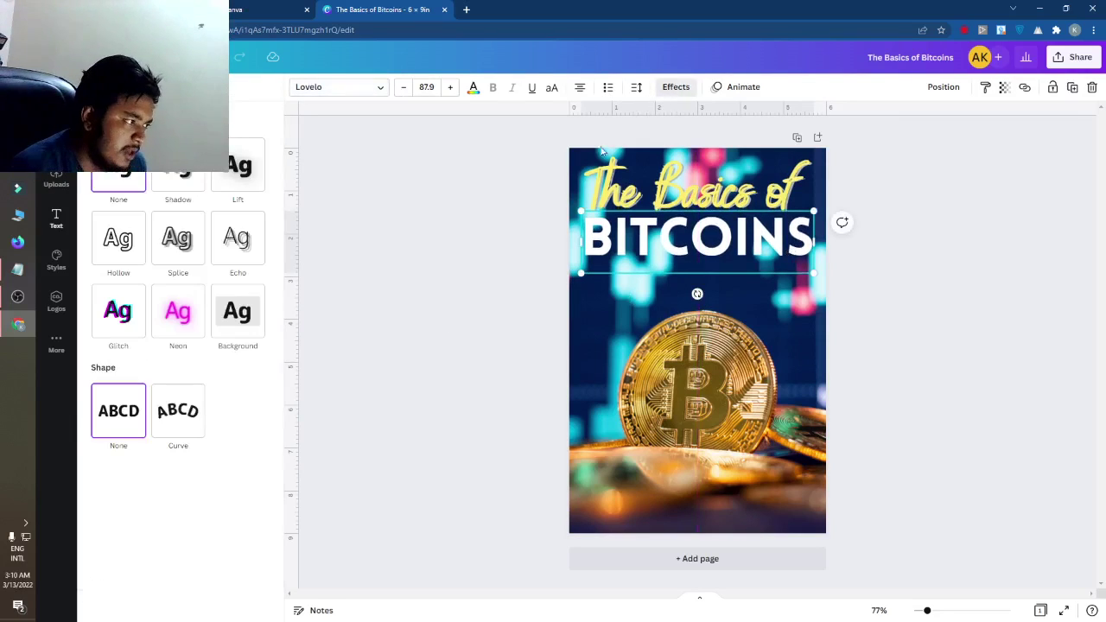
- Try a rounded black background on BITCOINS, then switch to the Lift effect at intensity 50
left_click(243, 309)
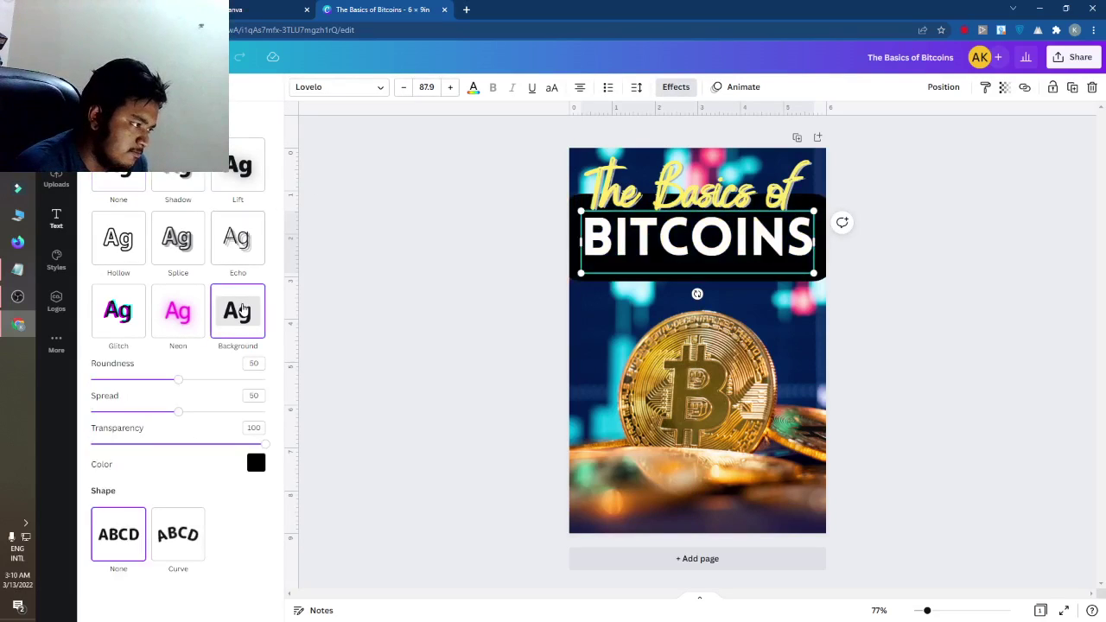
left_click_drag(179, 382, 172, 447)
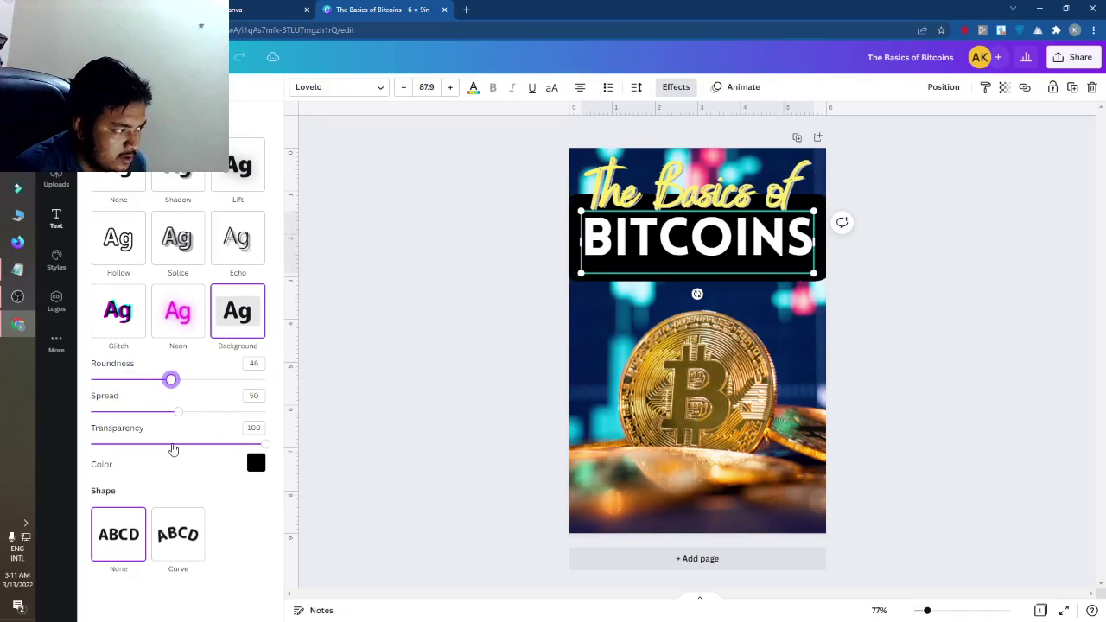
left_click(241, 169)
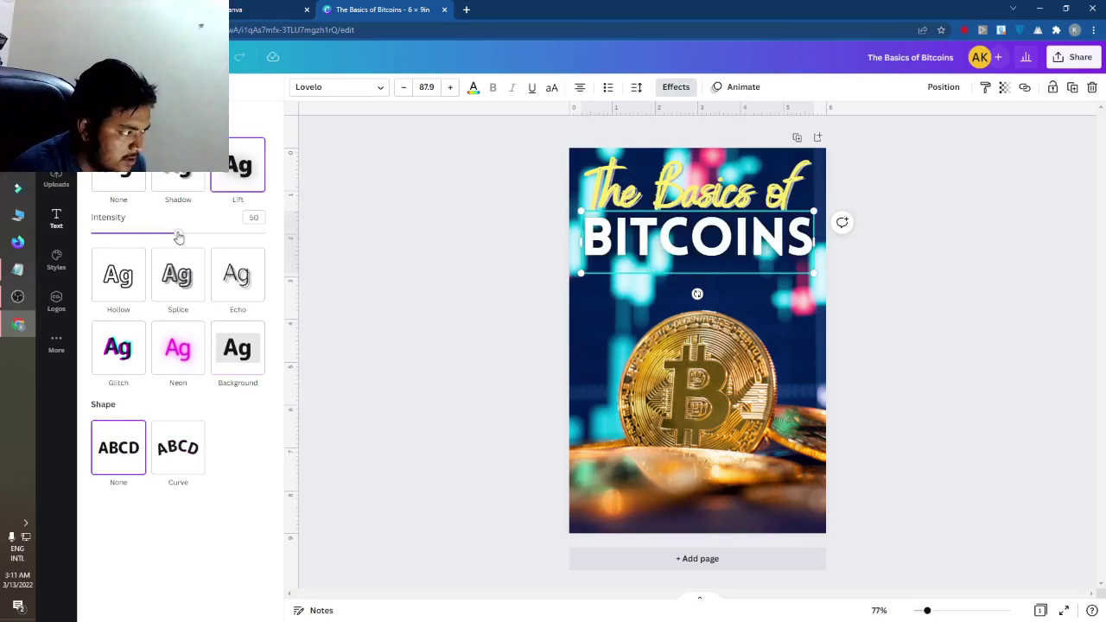
left_click_drag(179, 237, 299, 274)
left_click(396, 252)
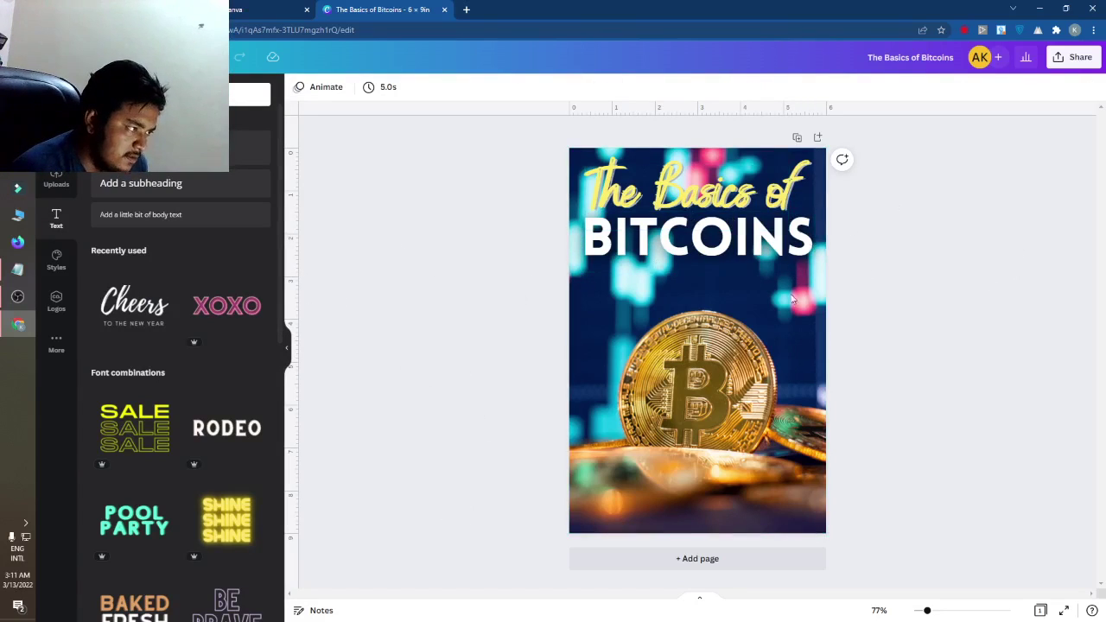
- Add a heading text box and paste the author's name copied from the book-details document
left_click(56, 143)
left_click(57, 220)
left_click(250, 147)
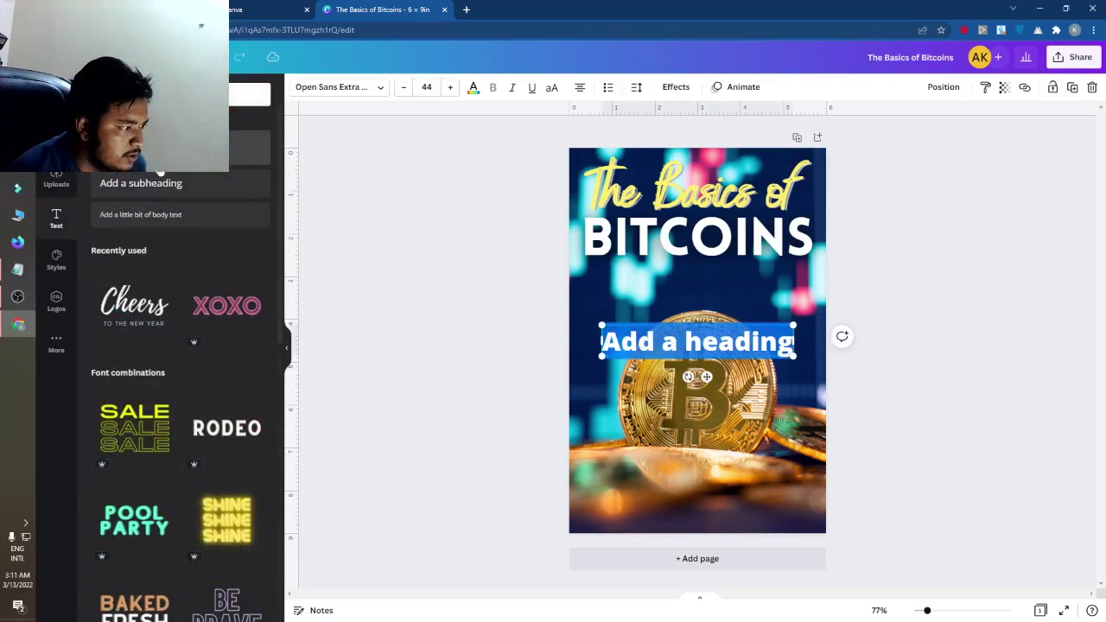
left_click(19, 273)
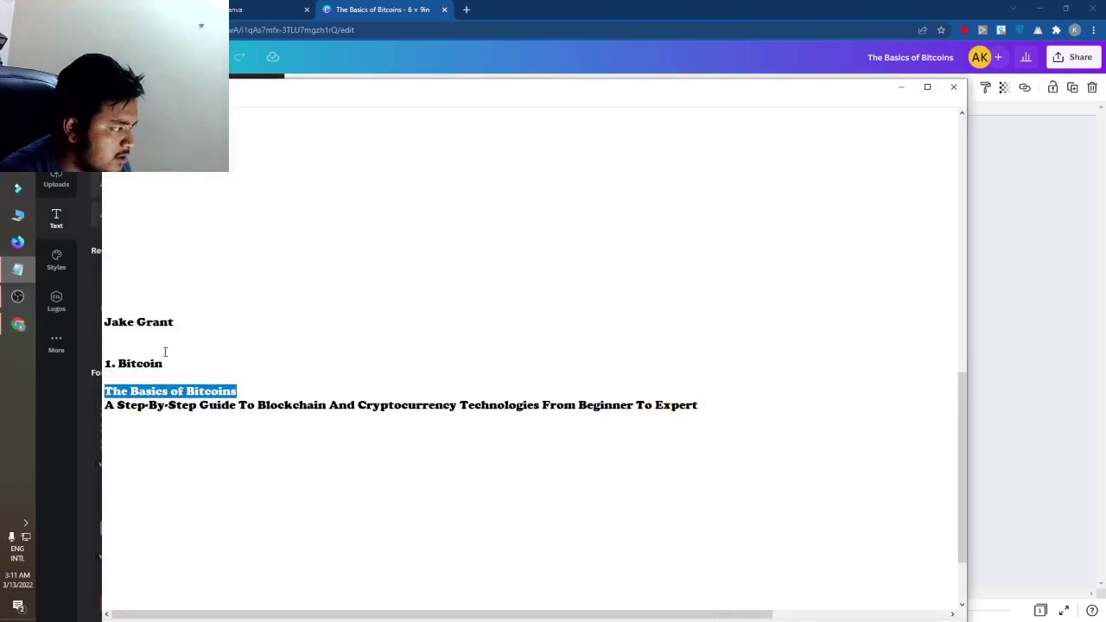
left_click(179, 314)
left_click_drag(192, 322, 82, 324)
key("ctrl+c")
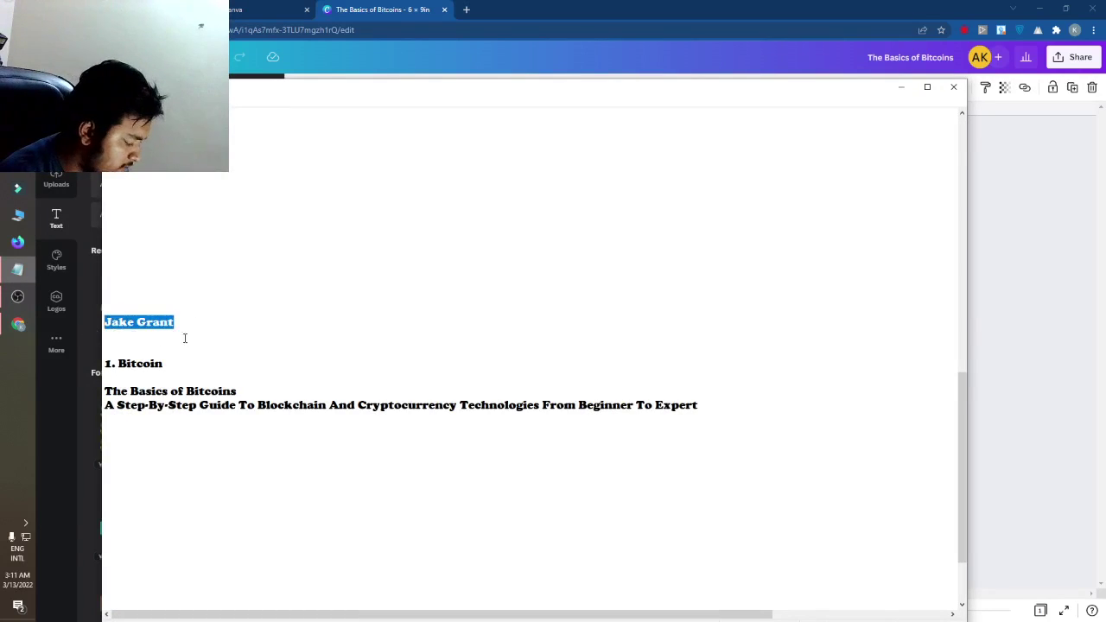
left_click(900, 87)
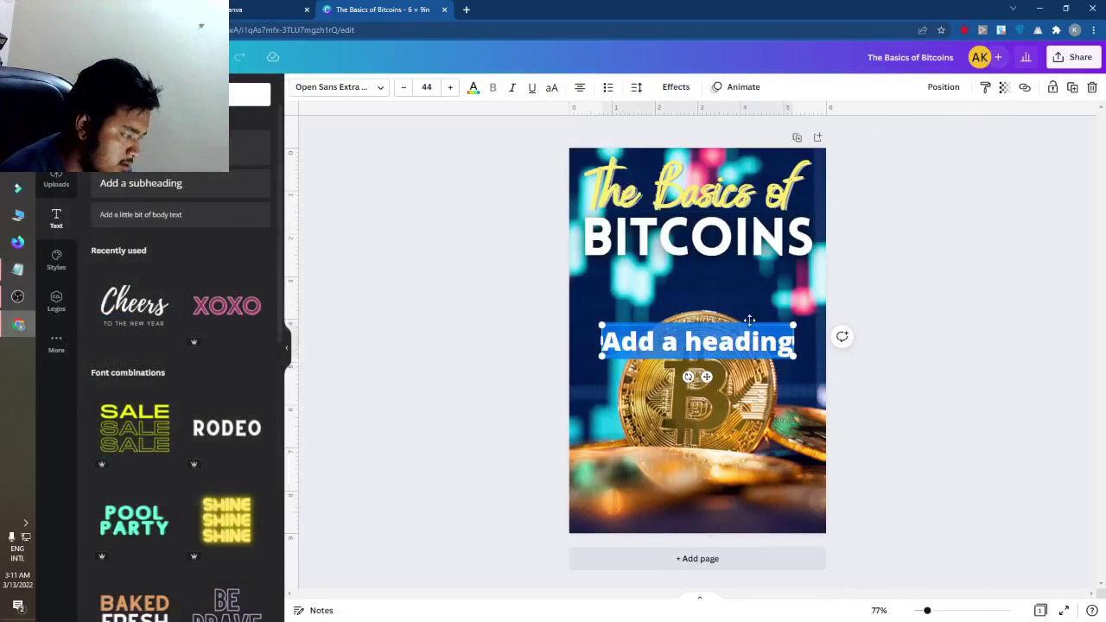
key("ctrl+v")
- Move the author name to the cover's bottom and set it in Lato after trying Kollektif
left_click(519, 326)
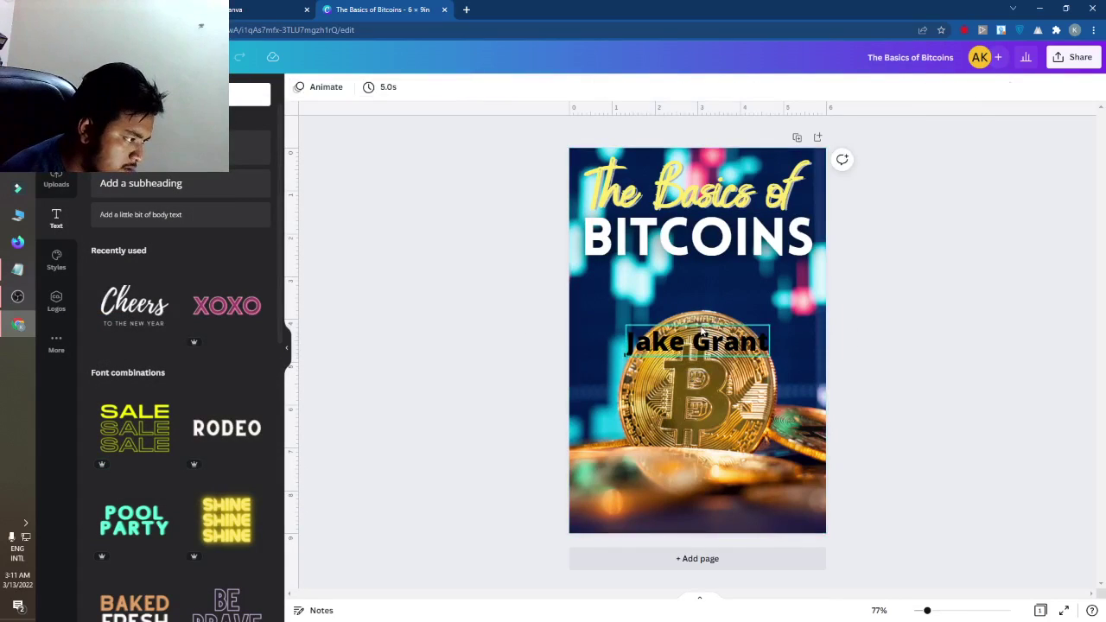
left_click_drag(696, 343, 700, 491)
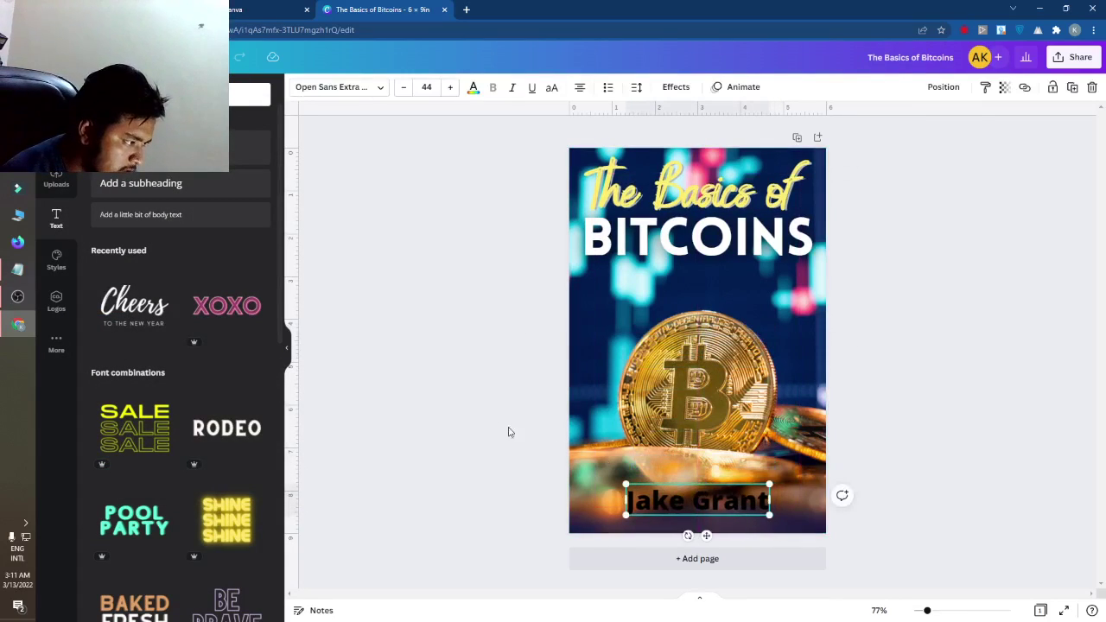
left_click(363, 89)
left_click(112, 289)
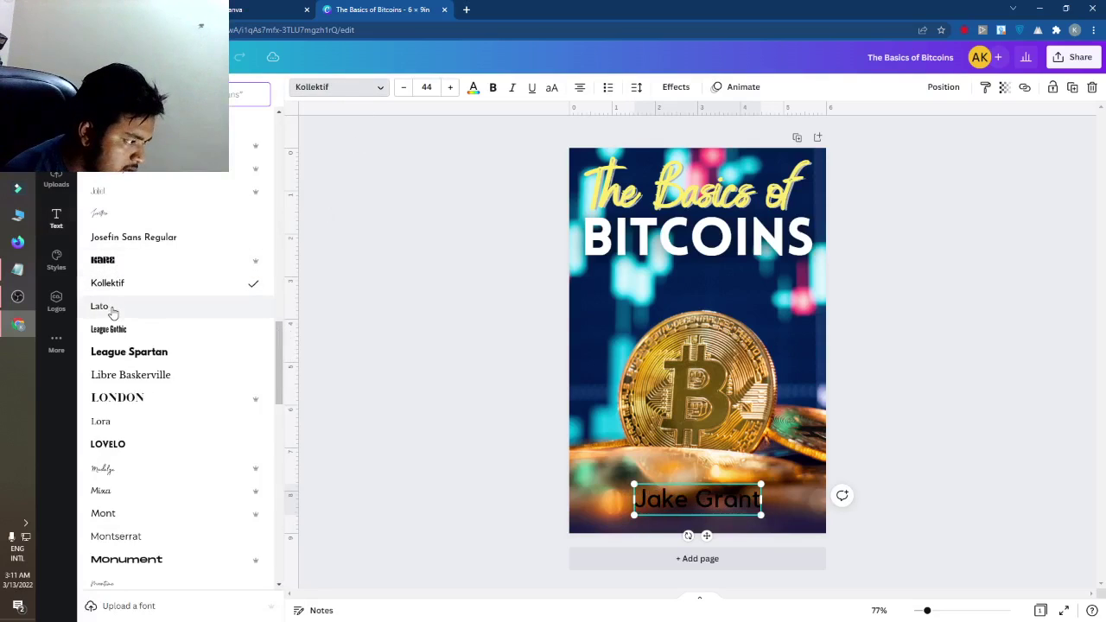
left_click(110, 309)
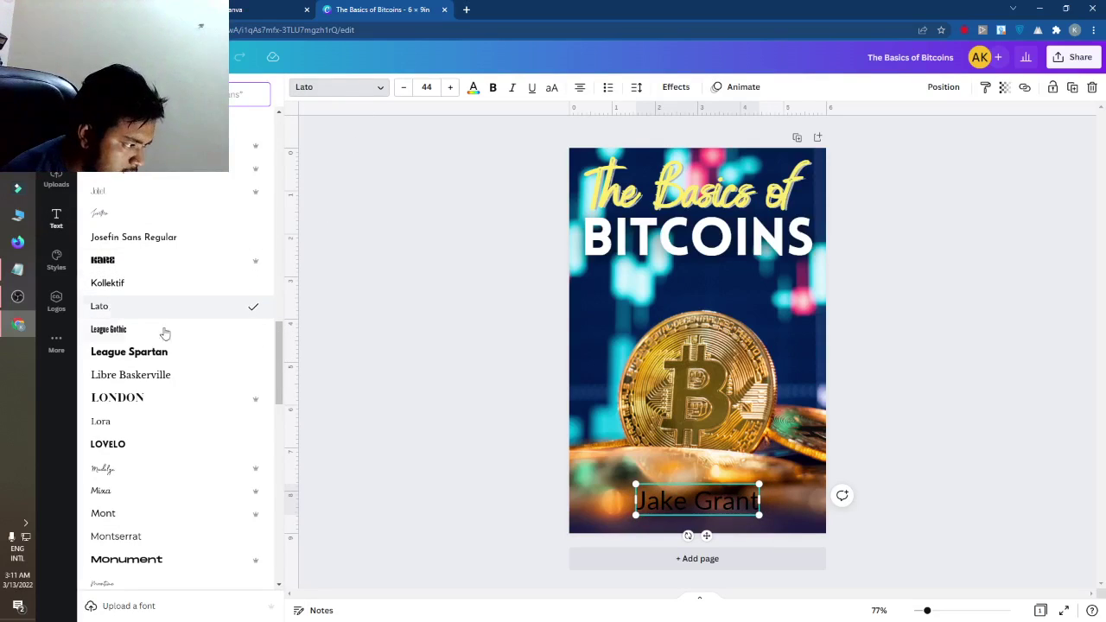
- Make the author name white and centre it horizontally on the page
left_click(473, 87)
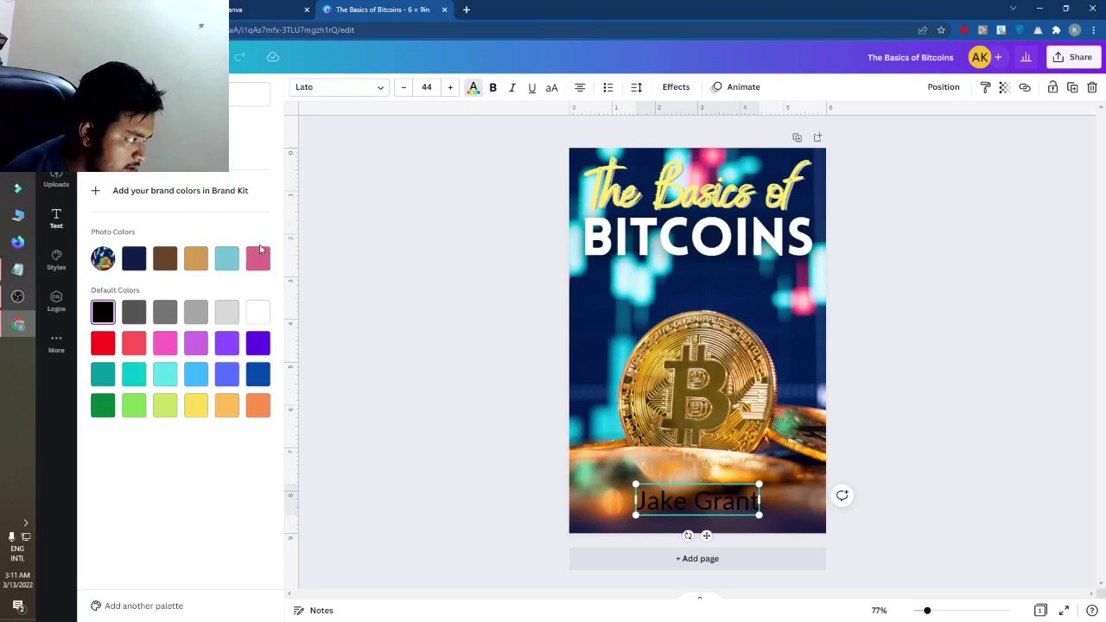
left_click(343, 239)
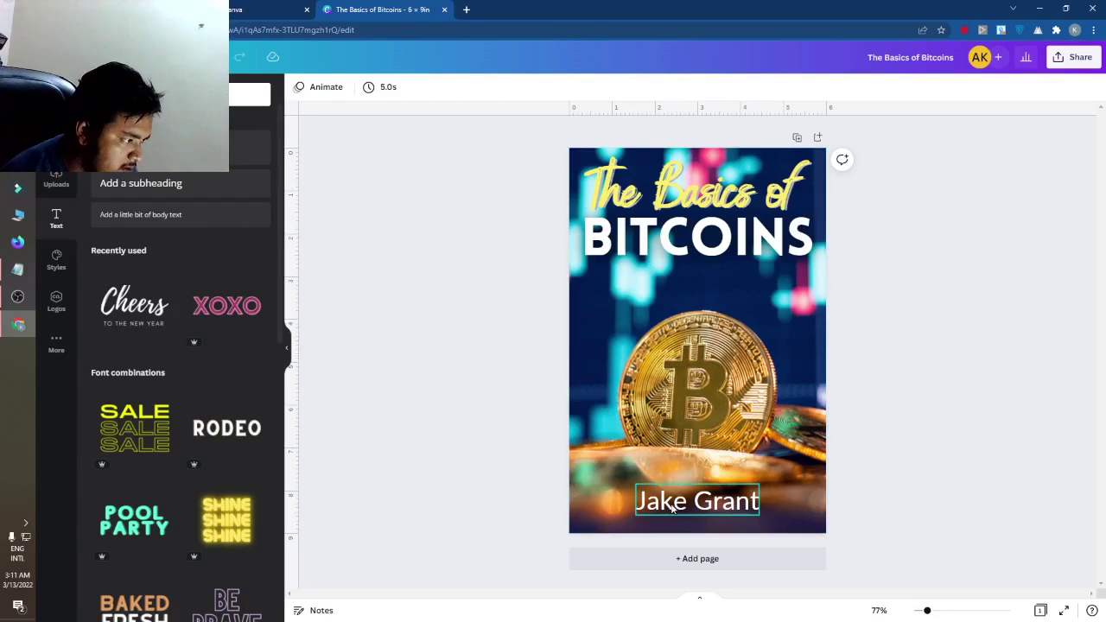
left_click(682, 510)
left_click_drag(683, 510, 675, 510)
left_click(472, 456)
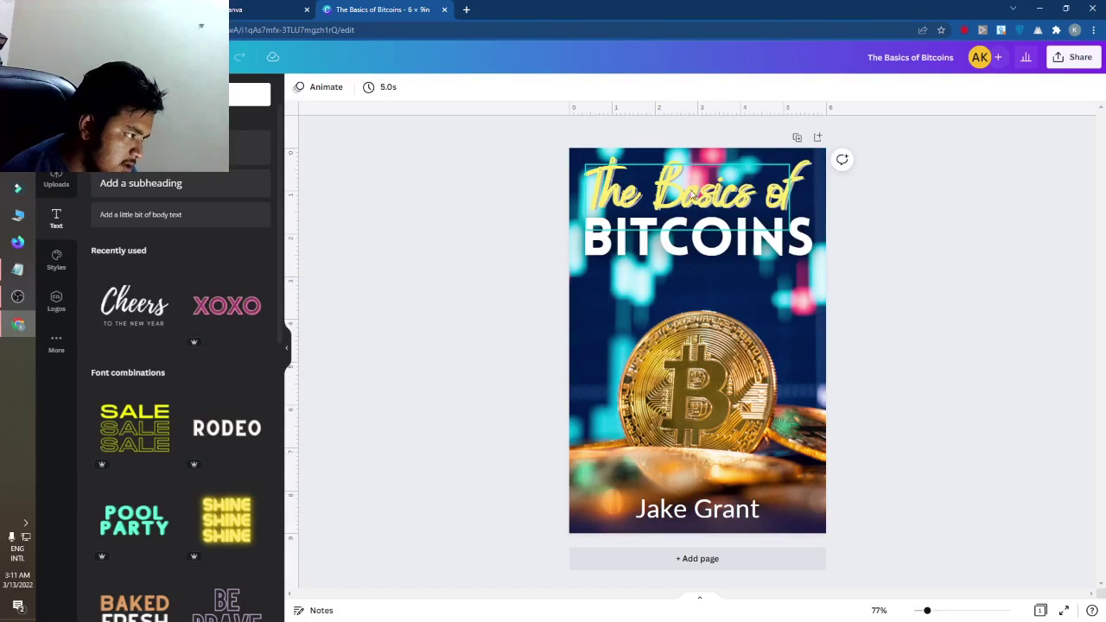
- Nudge BITCOINS and 'The Basics of' slightly lower on the cover
left_click_drag(715, 245, 715, 254)
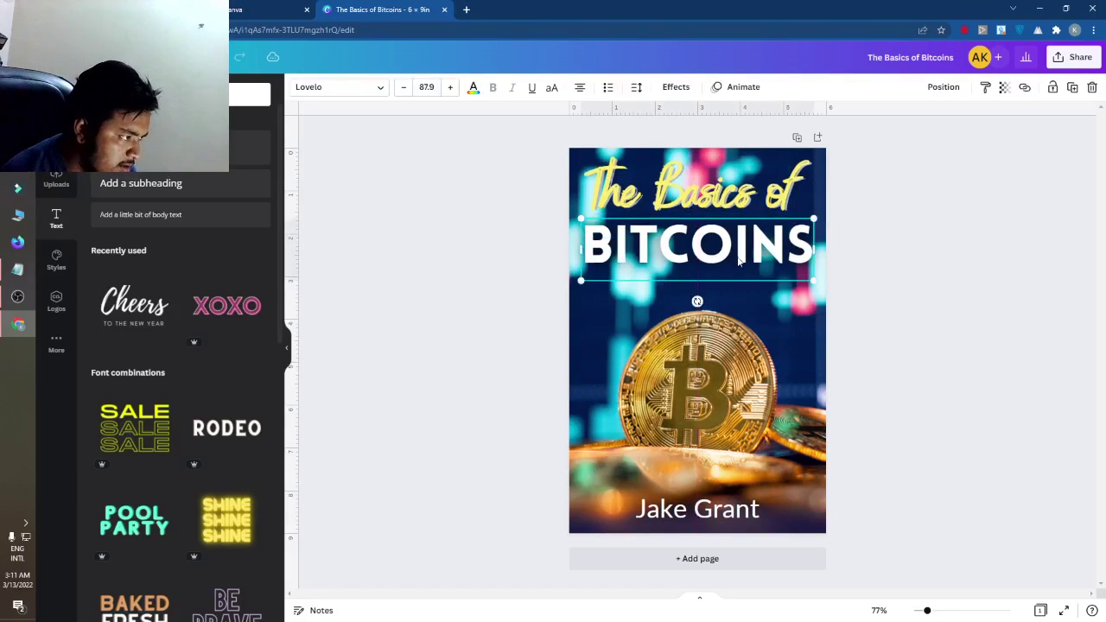
key("Escape")
left_click_drag(647, 192, 647, 199)
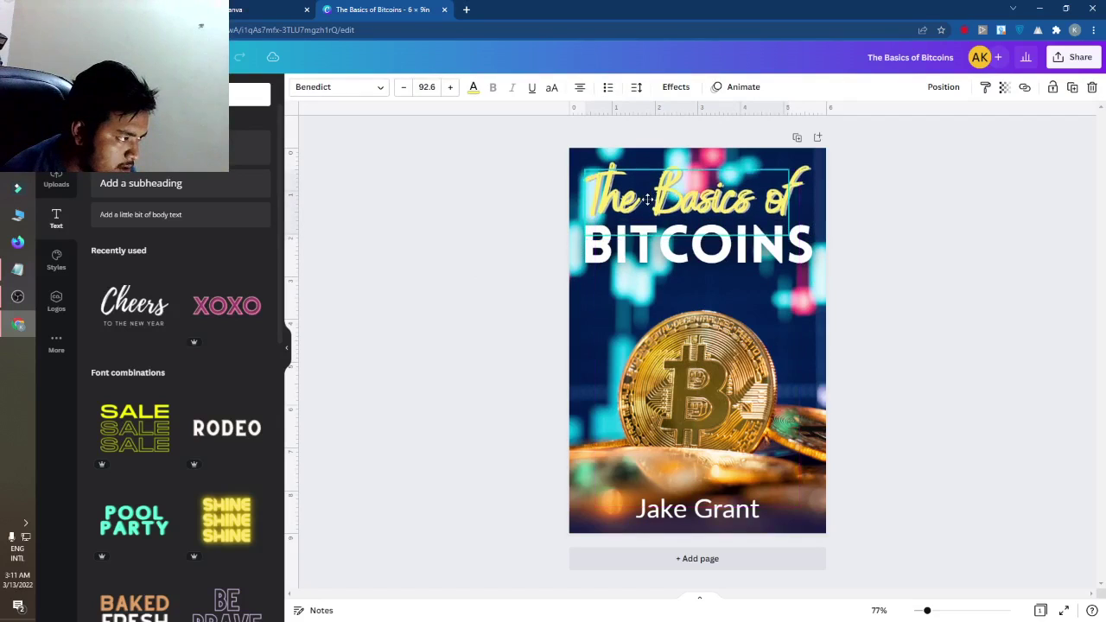
left_click(997, 207)
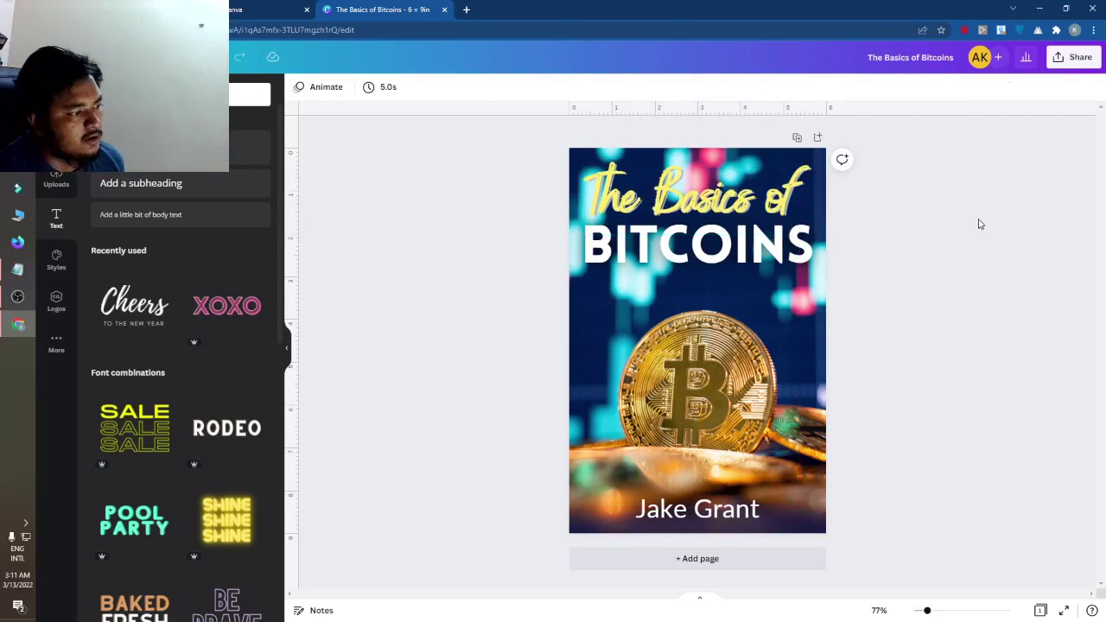
left_click(22, 295)
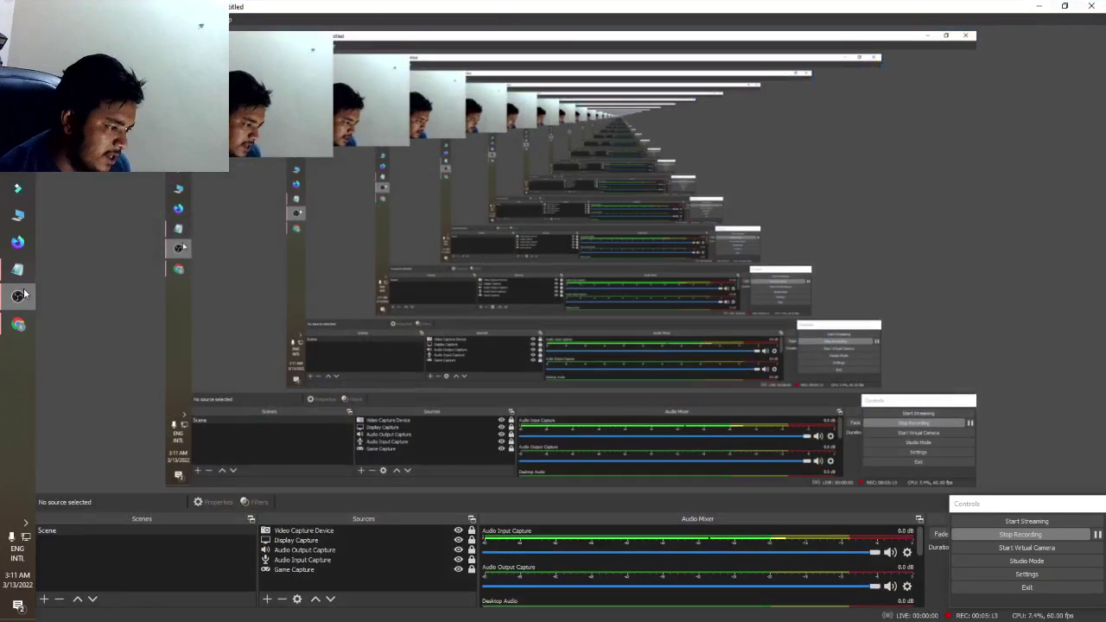
left_click(22, 295)
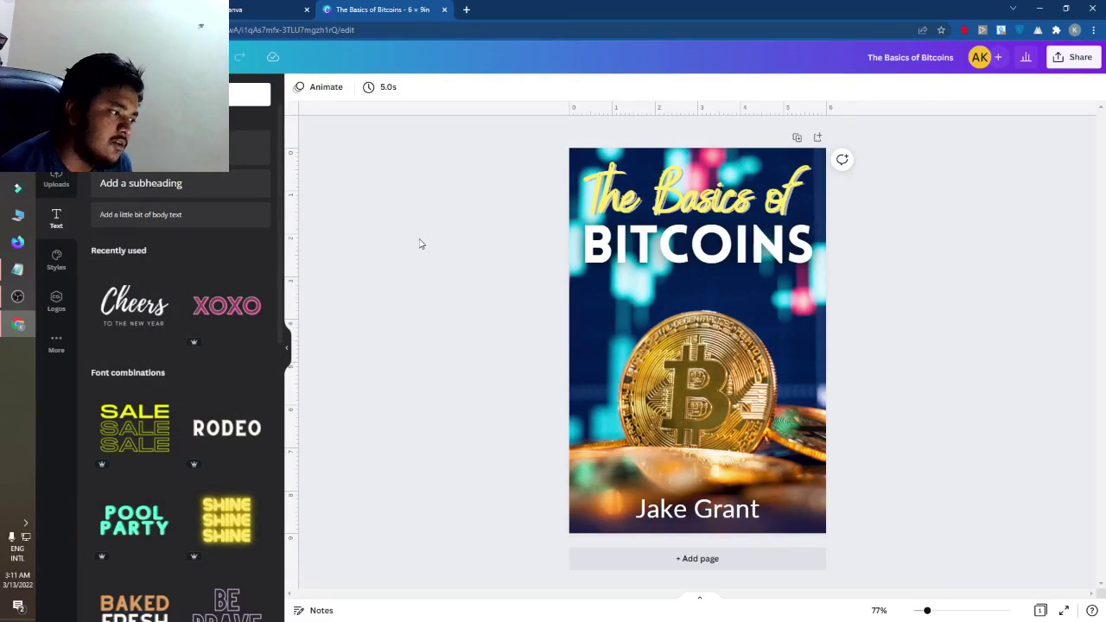
left_click(663, 261)
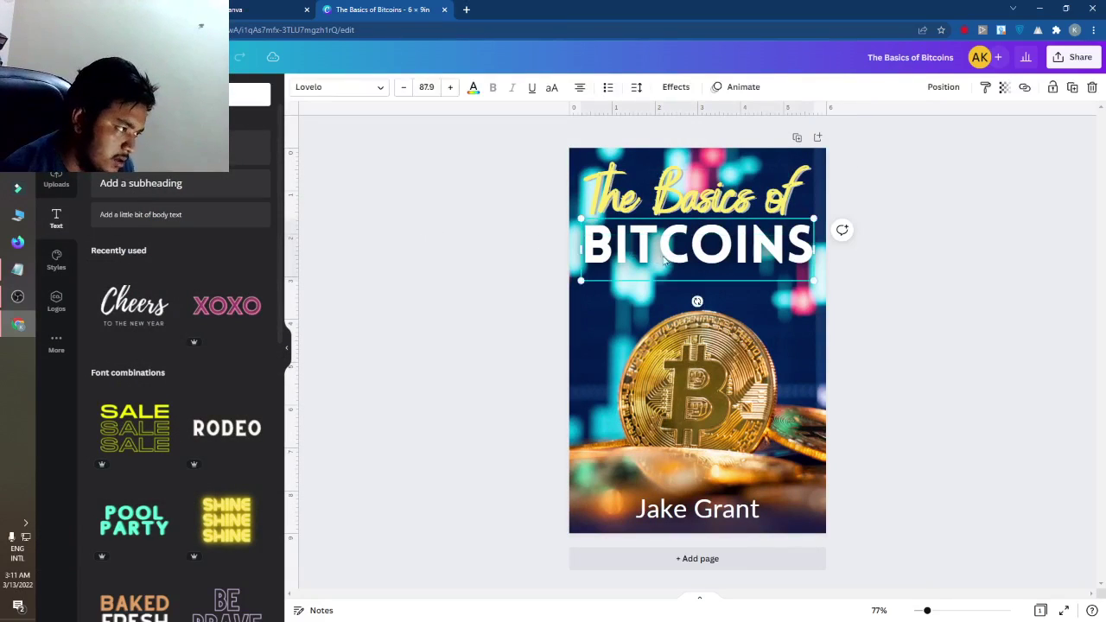
left_click(426, 261)
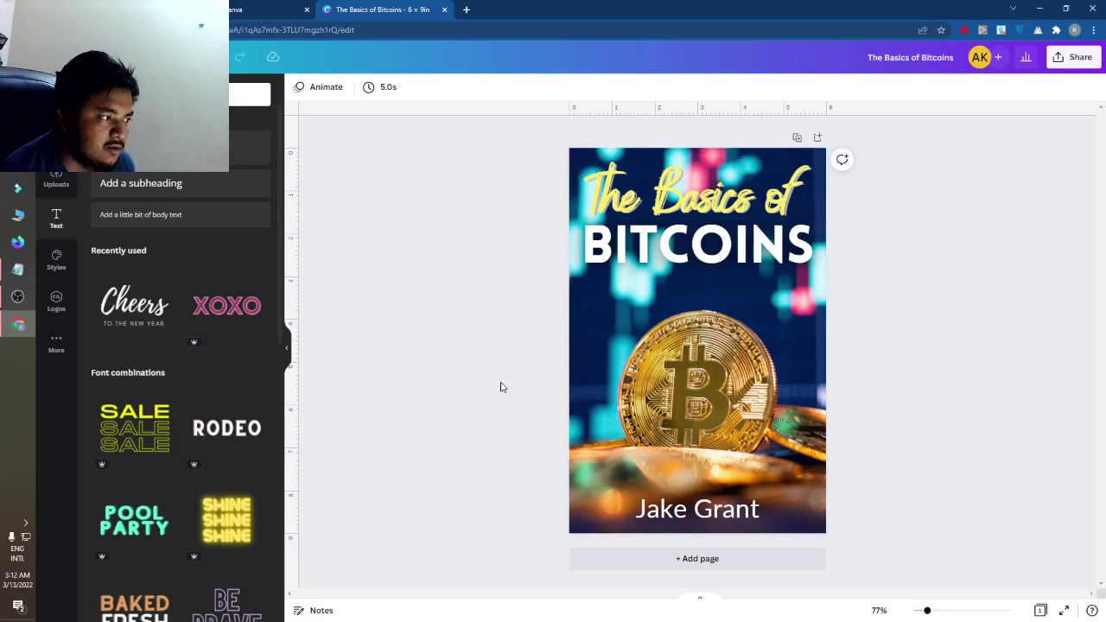
left_click(18, 271)
left_click_drag(104, 405, 712, 408)
key("ctrl+c")
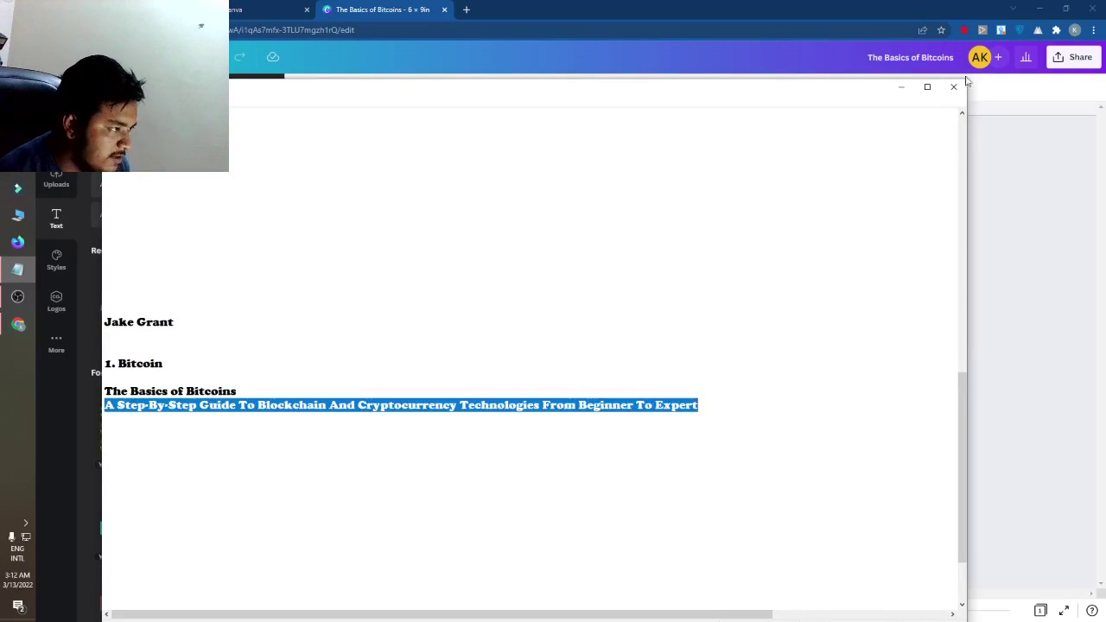
left_click(900, 86)
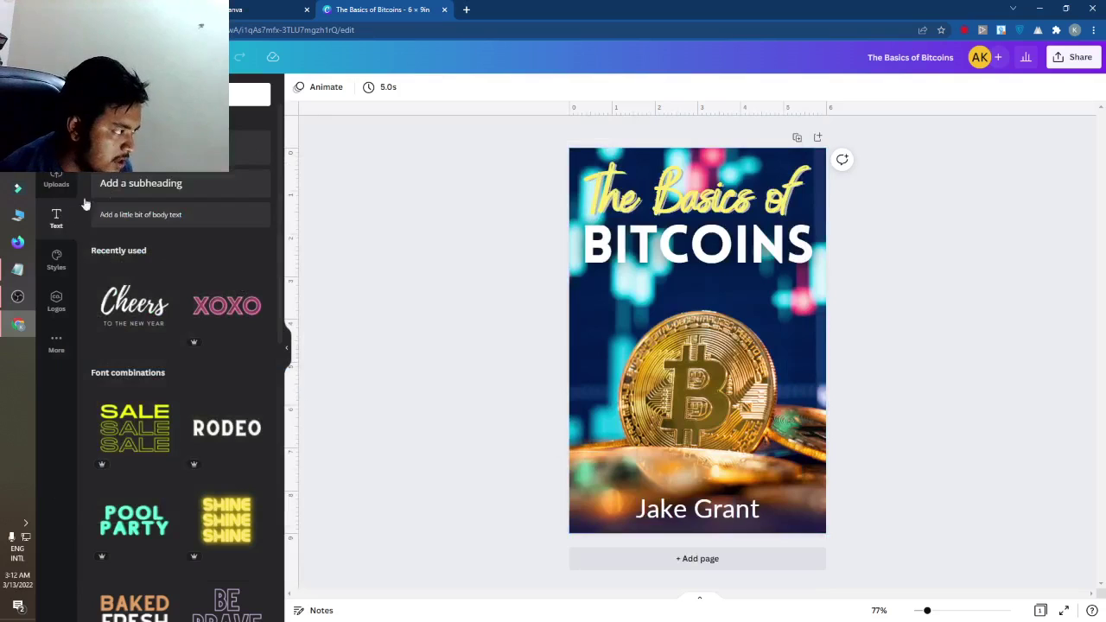
- Add a heading box with the pasted blockchain subtitle, widened to wrap onto three lines and shrunk
left_click(182, 147)
key("ctrl+v")
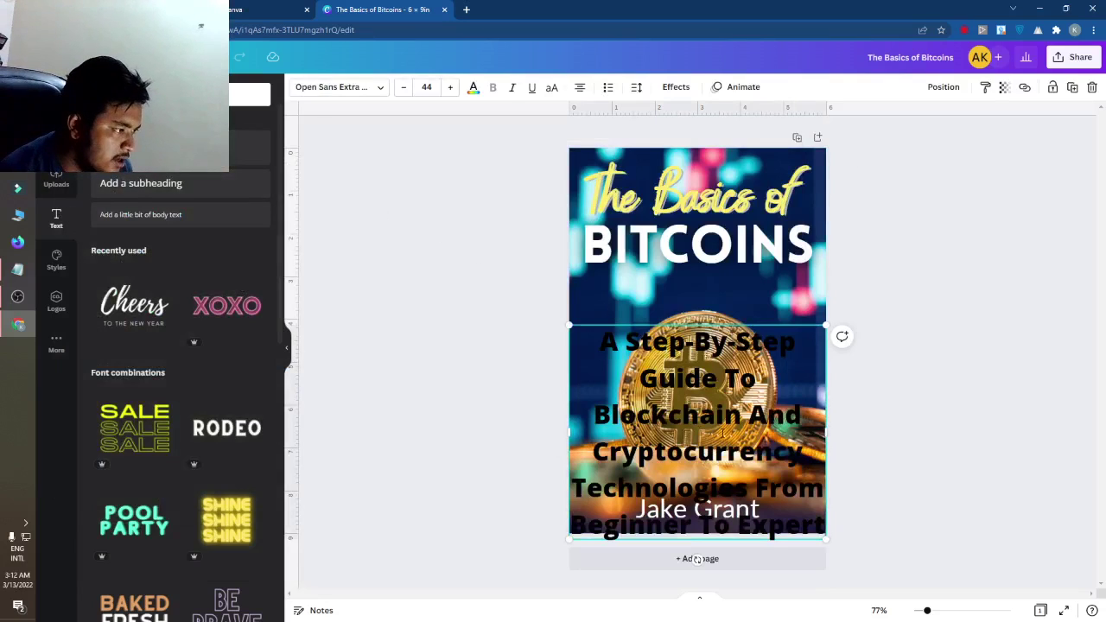
left_click_drag(827, 432, 1084, 427)
triple_click(575, 378)
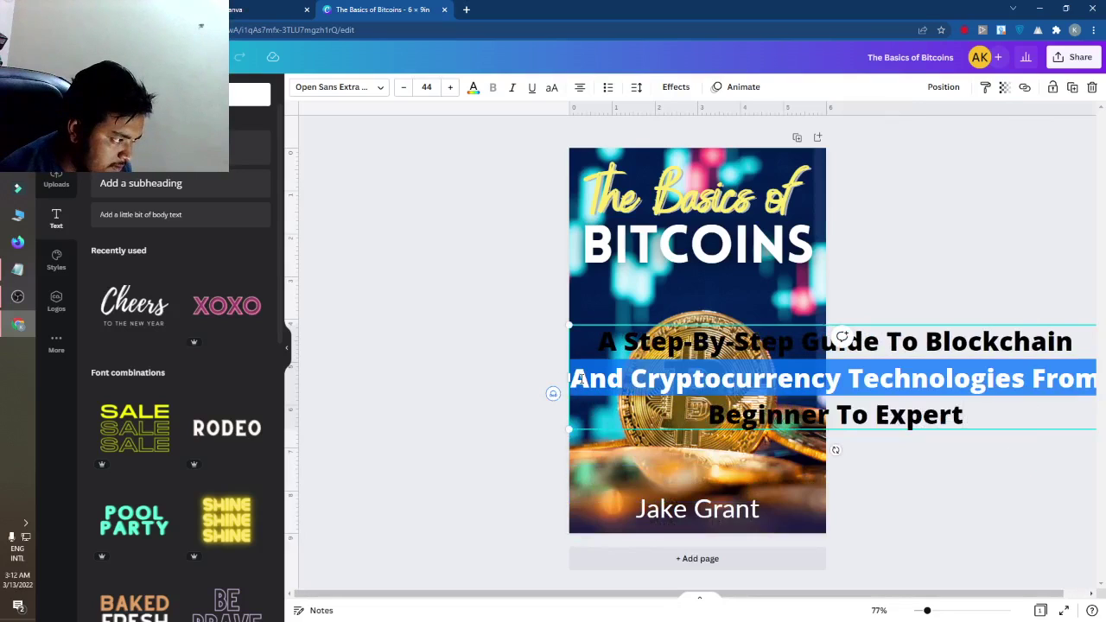
left_click_drag(566, 375, 467, 376)
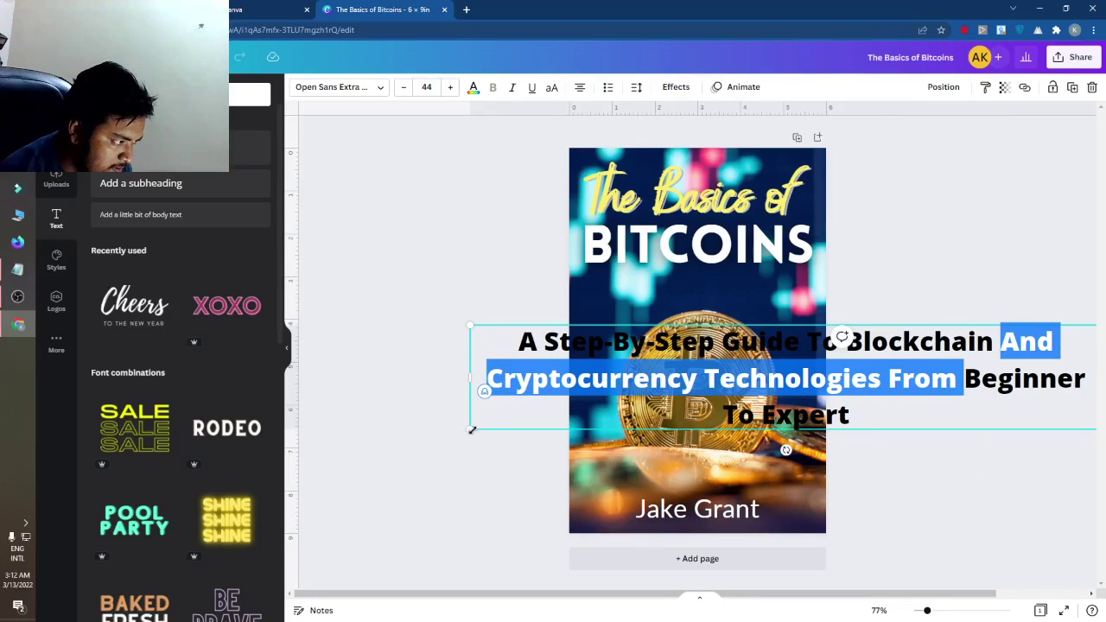
left_click_drag(472, 430, 512, 320)
left_click(371, 365)
- Make the subtitle yellow and centre it just under BITCOINS at size 16.2
left_click_drag(843, 358, 755, 286)
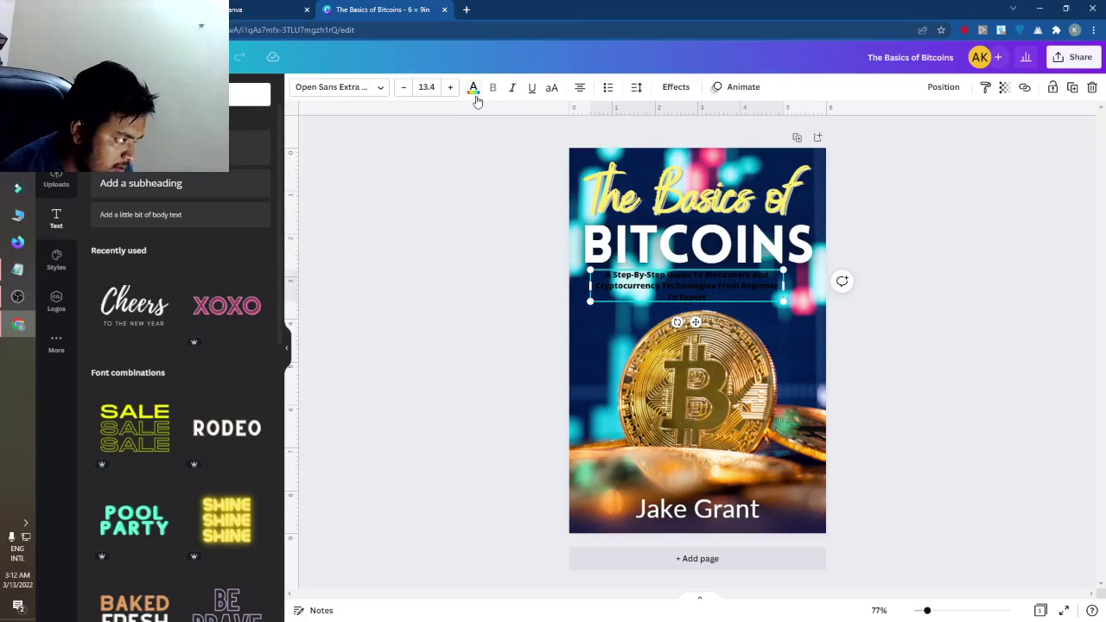
left_click(474, 89)
left_click(323, 181)
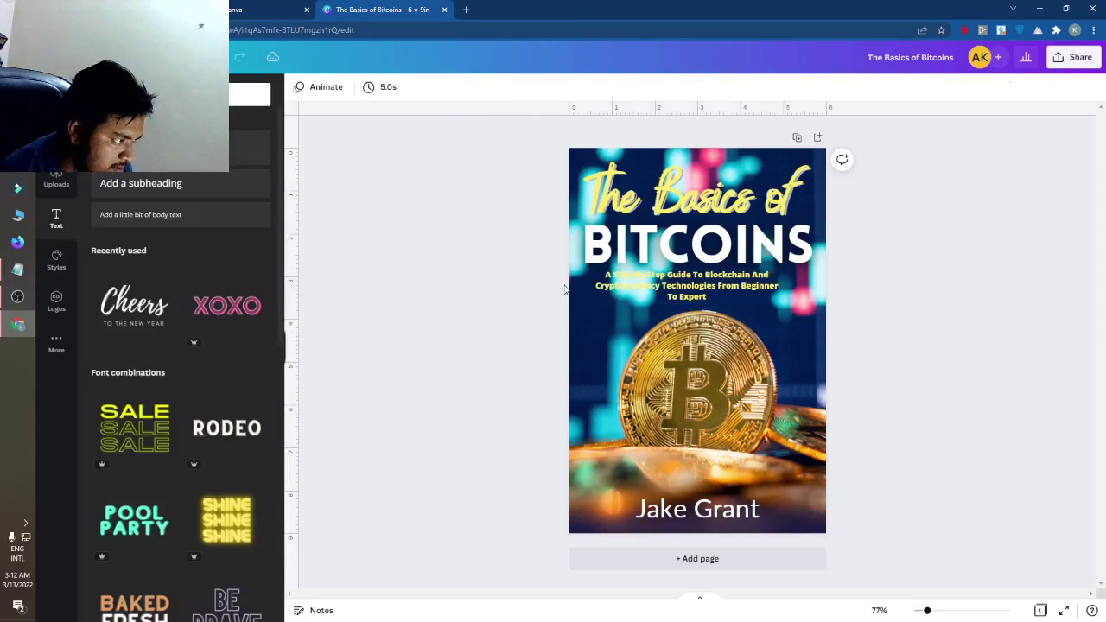
left_click_drag(680, 292, 562, 311)
left_click_drag(665, 295, 682, 292)
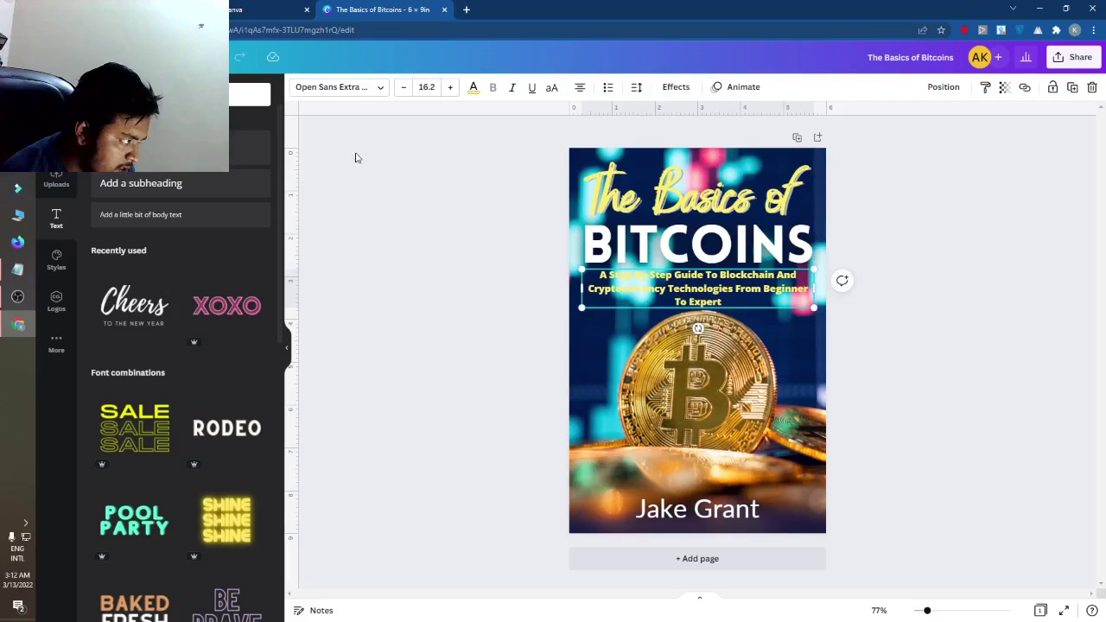
- Give the subtitle the Lift effect at maximum intensity, then bring up the OBS window
left_click(675, 90)
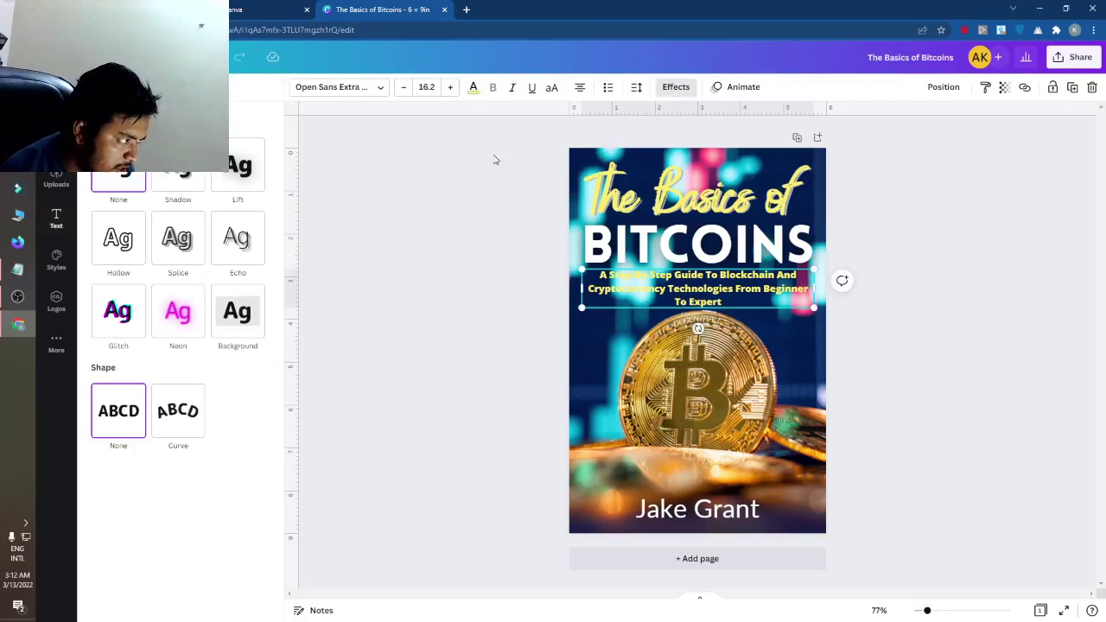
left_click(258, 177)
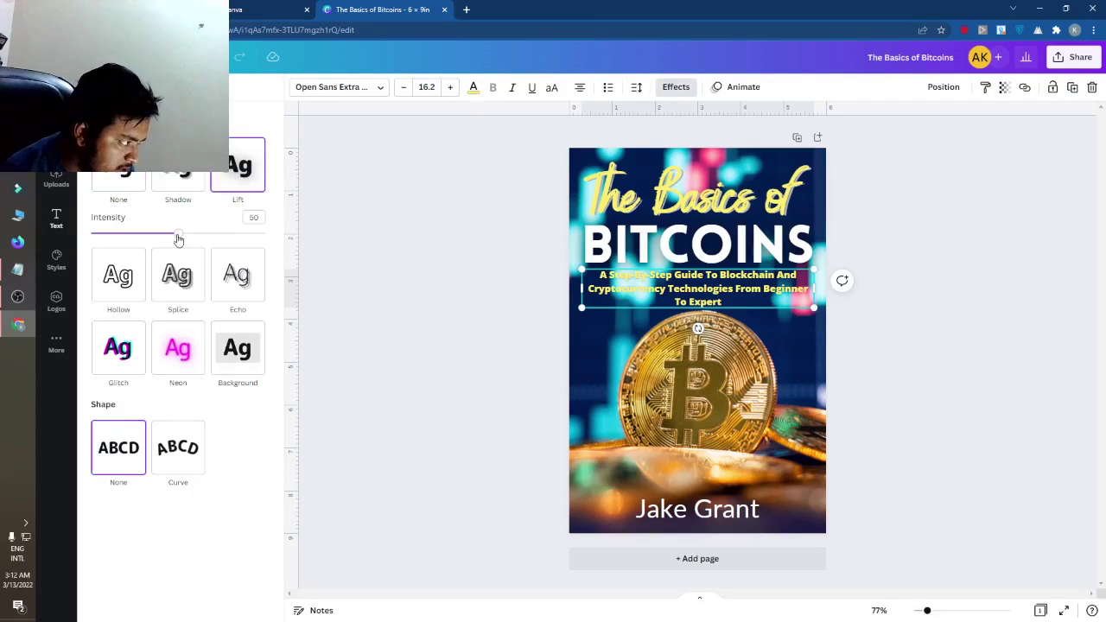
left_click_drag(178, 235, 336, 250)
left_click(425, 237)
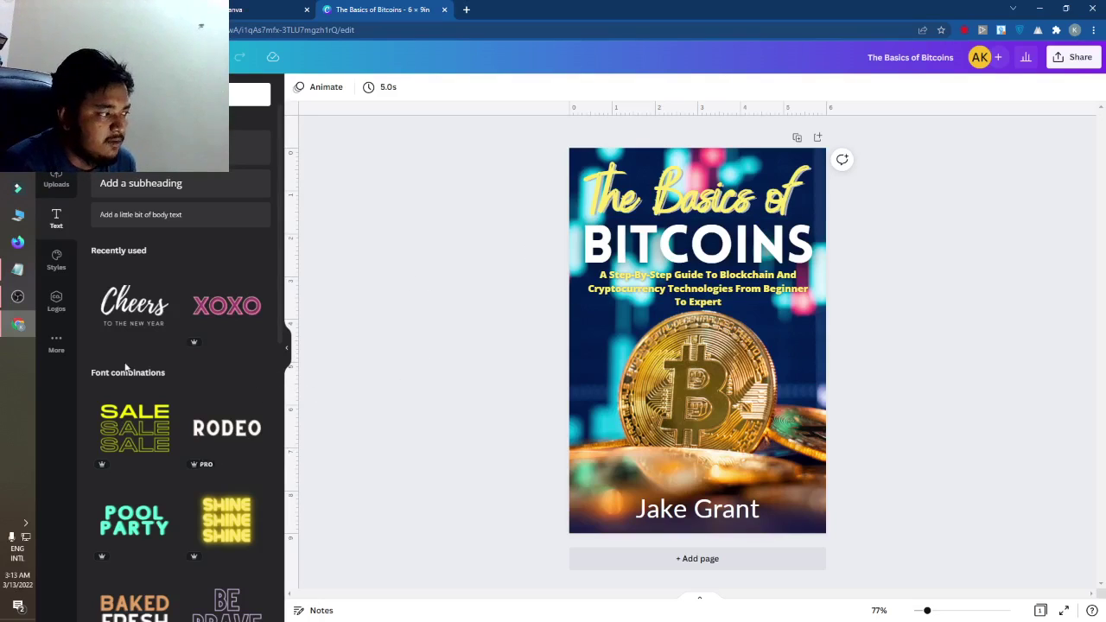
left_click(18, 297)
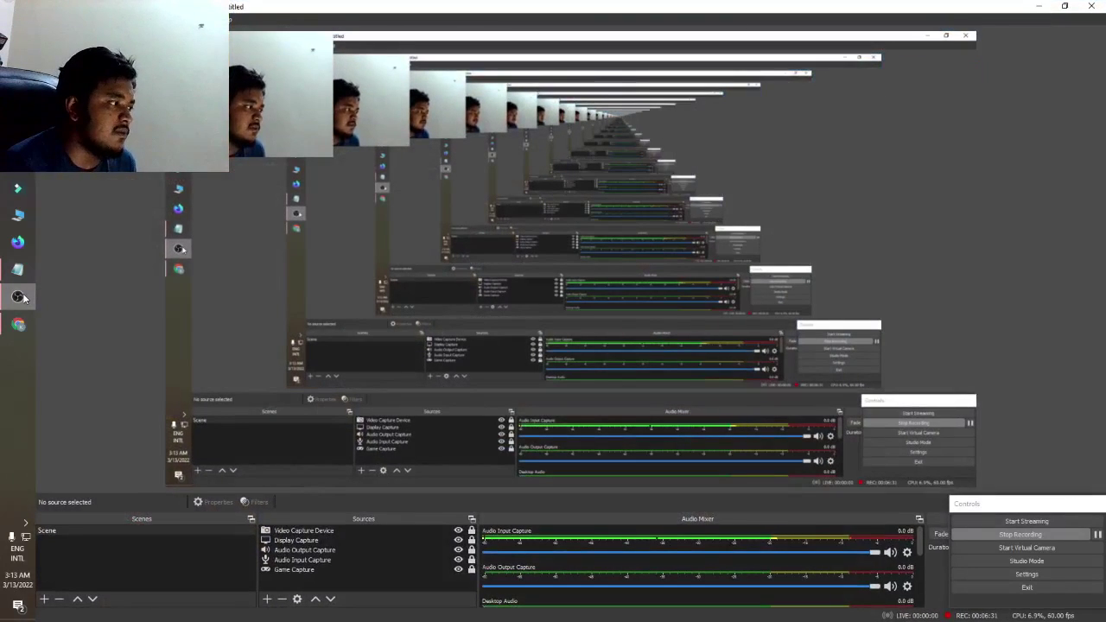